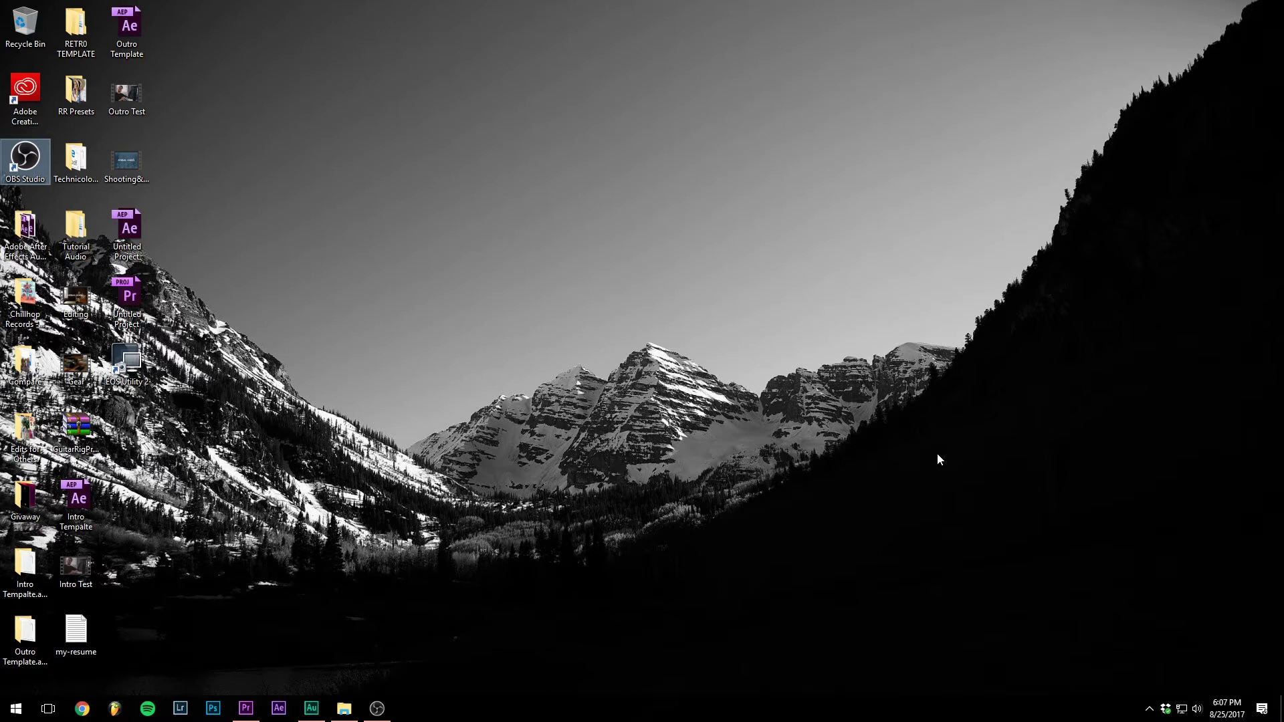
- Switch to Premiere Pro and create a new sequence from the MVI_5680.MOV clip in the project
click(245, 708)
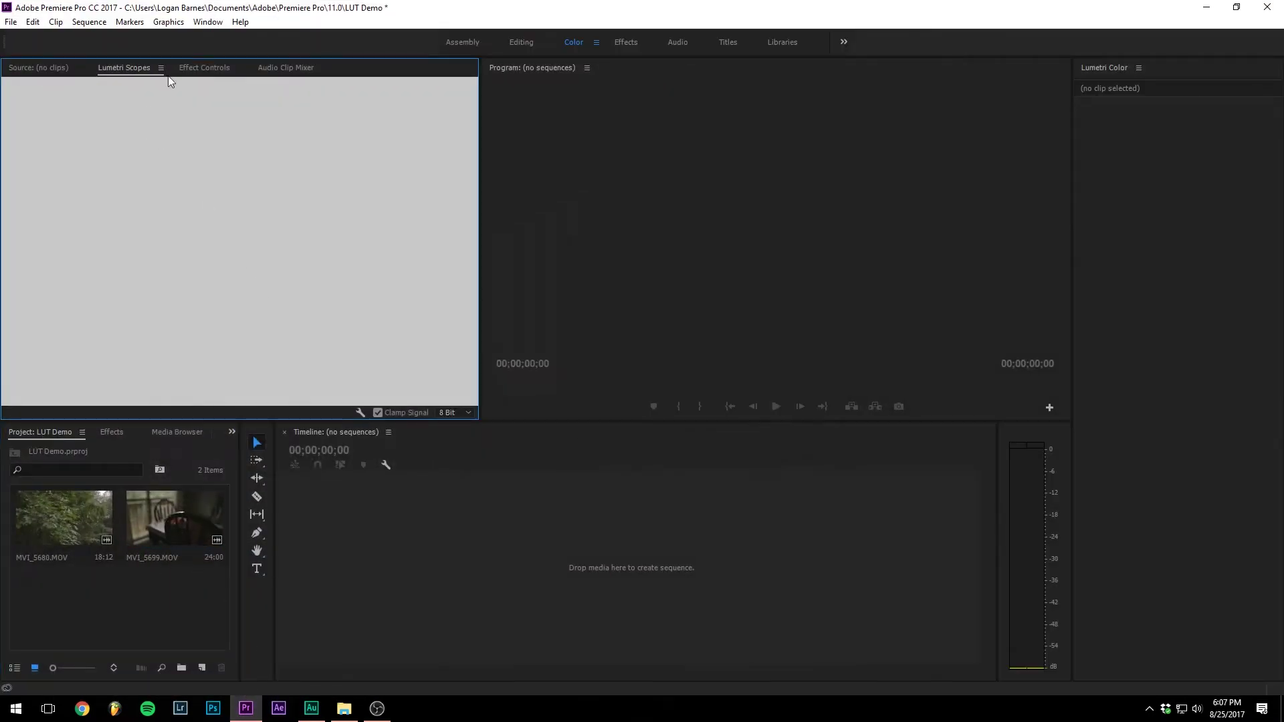
click(196, 69)
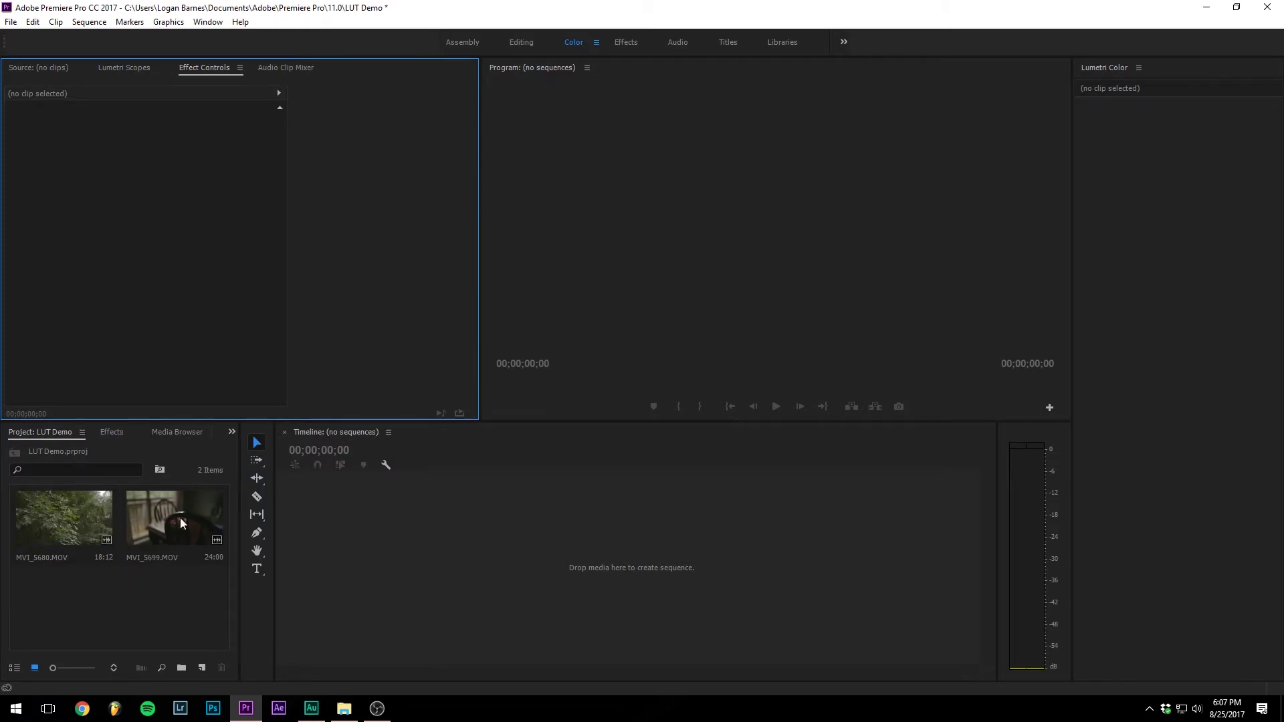
click(108, 517)
click(158, 515)
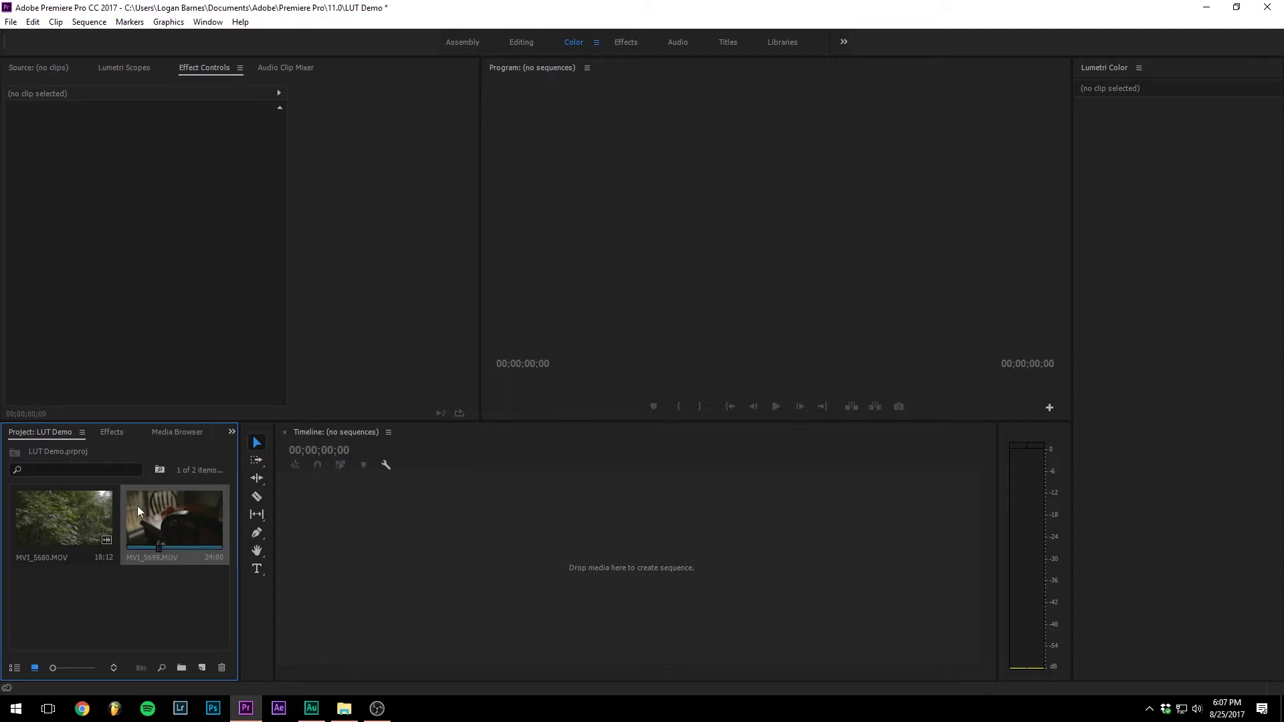
drag(62, 512, 372, 535)
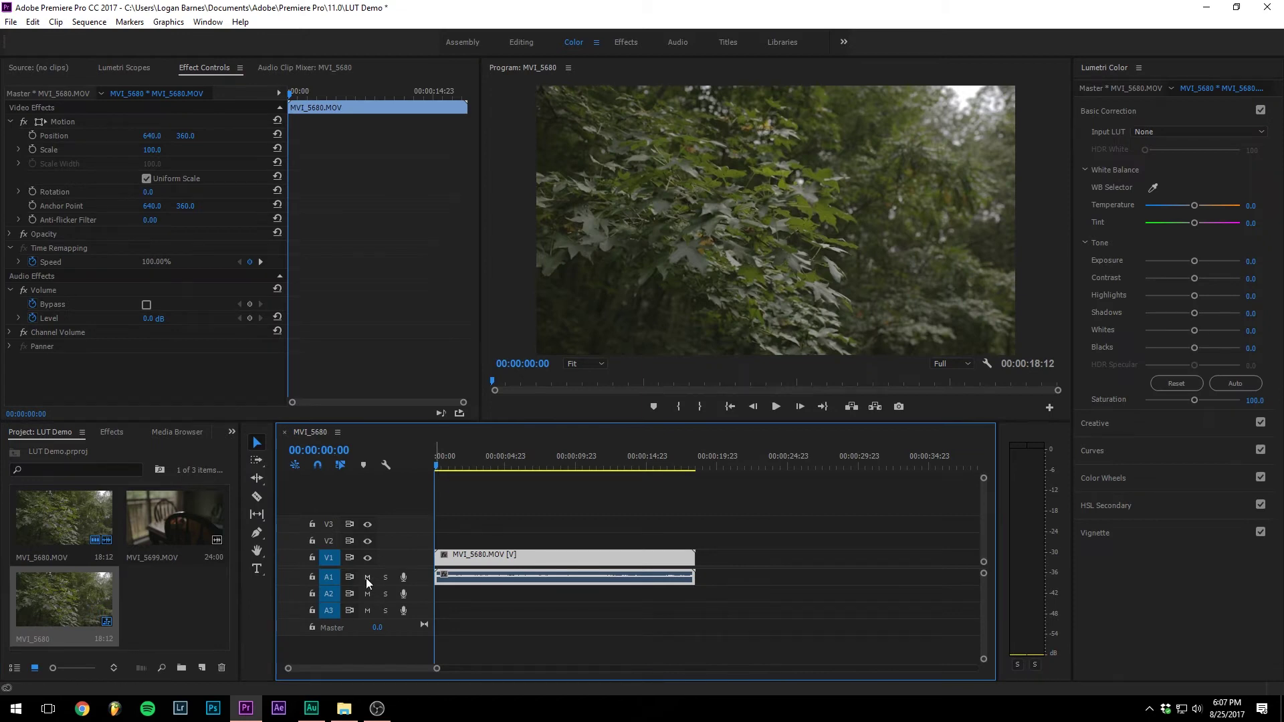
- Mute audio track A1 and preview the opening seconds of the MVI_5680.MOV clip
drag(464, 464, 510, 470)
key(space)
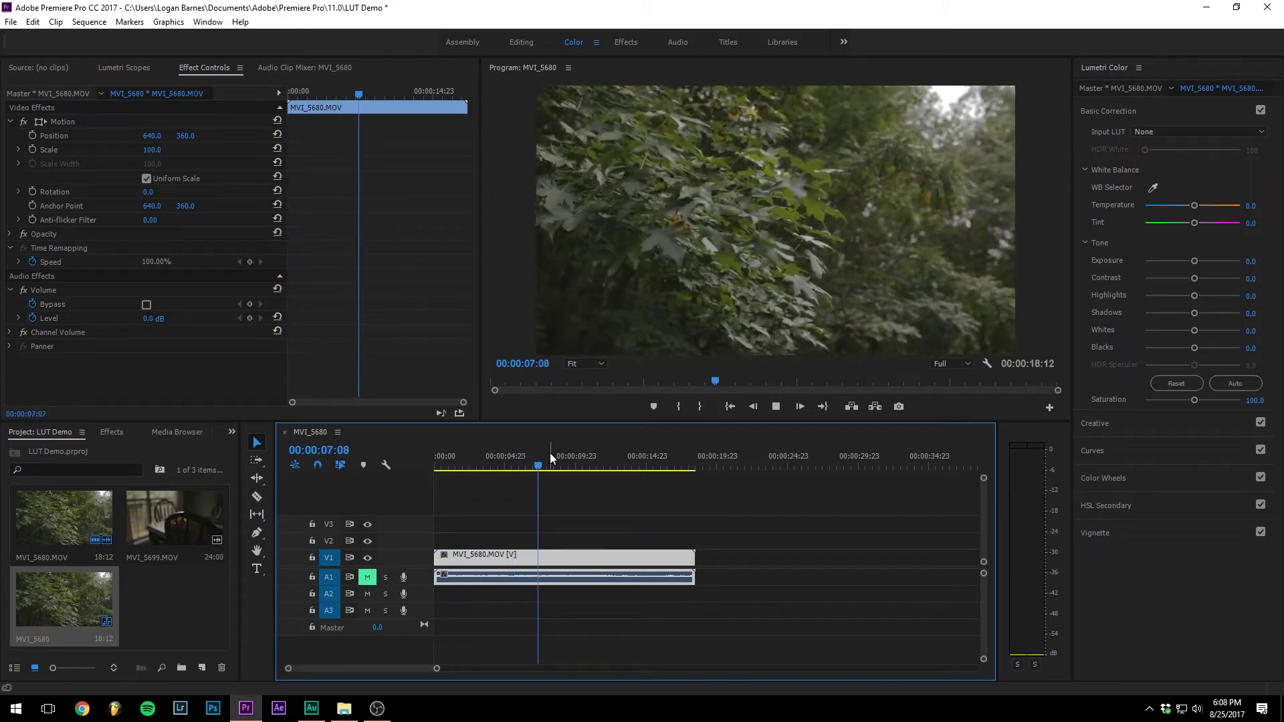
drag(539, 463, 533, 468)
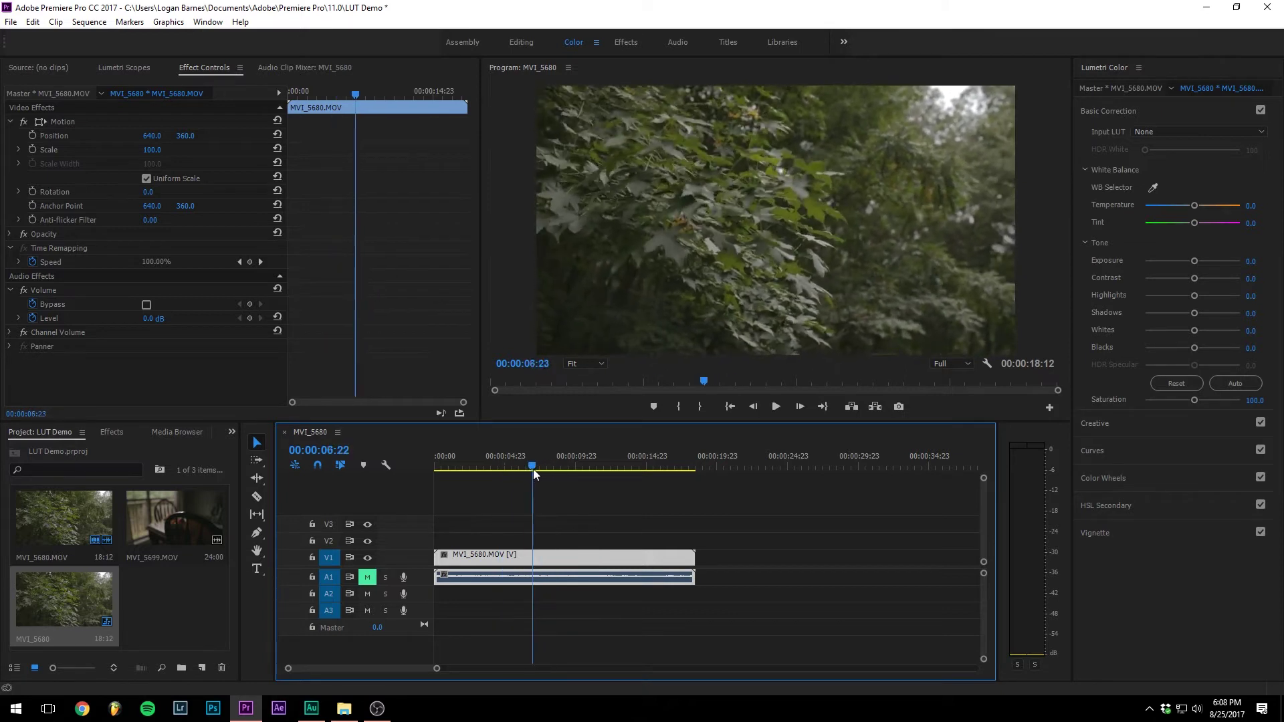
- Trim both ends of the MVI_5680.MOV clip to about 6 seconds and move it to the start of the sequence
drag(436, 577, 530, 576)
drag(545, 467, 617, 471)
drag(694, 555, 609, 550)
drag(591, 556, 492, 556)
click(439, 462)
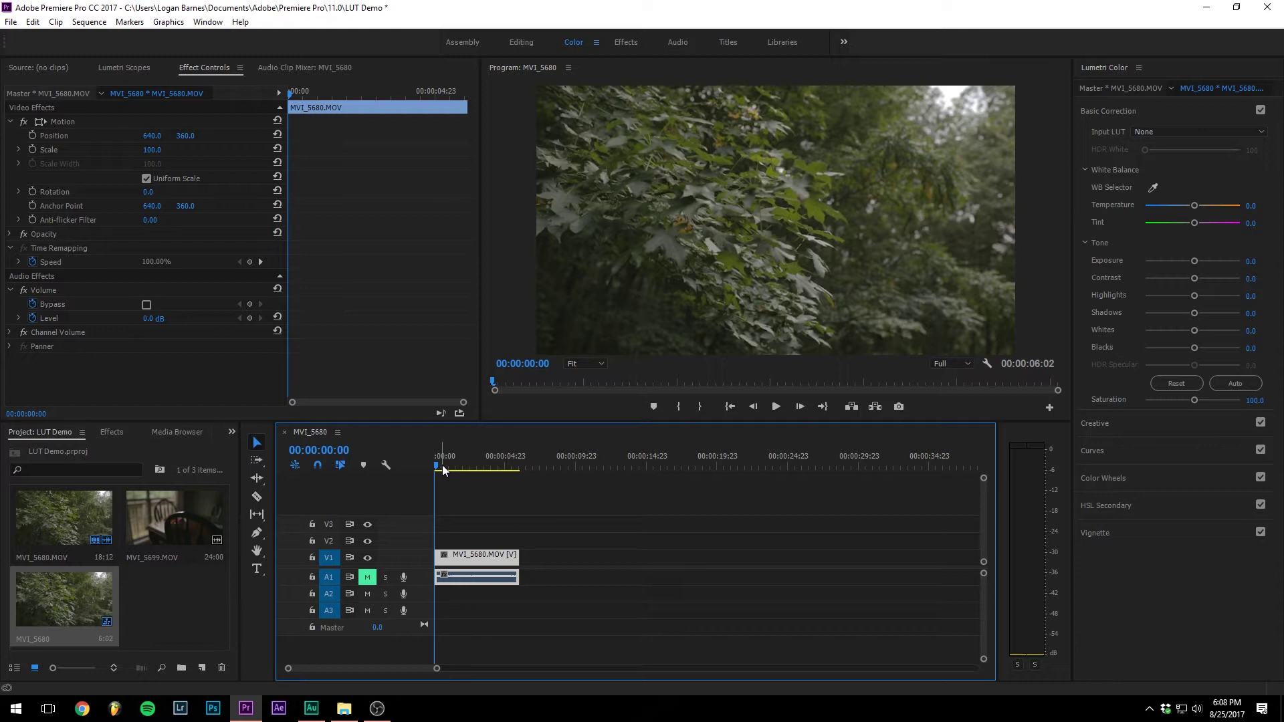
mouse_move(442, 464)
mouse_down()
mouse_move(485, 467)
mouse_move(434, 465)
mouse_up()
click(209, 23)
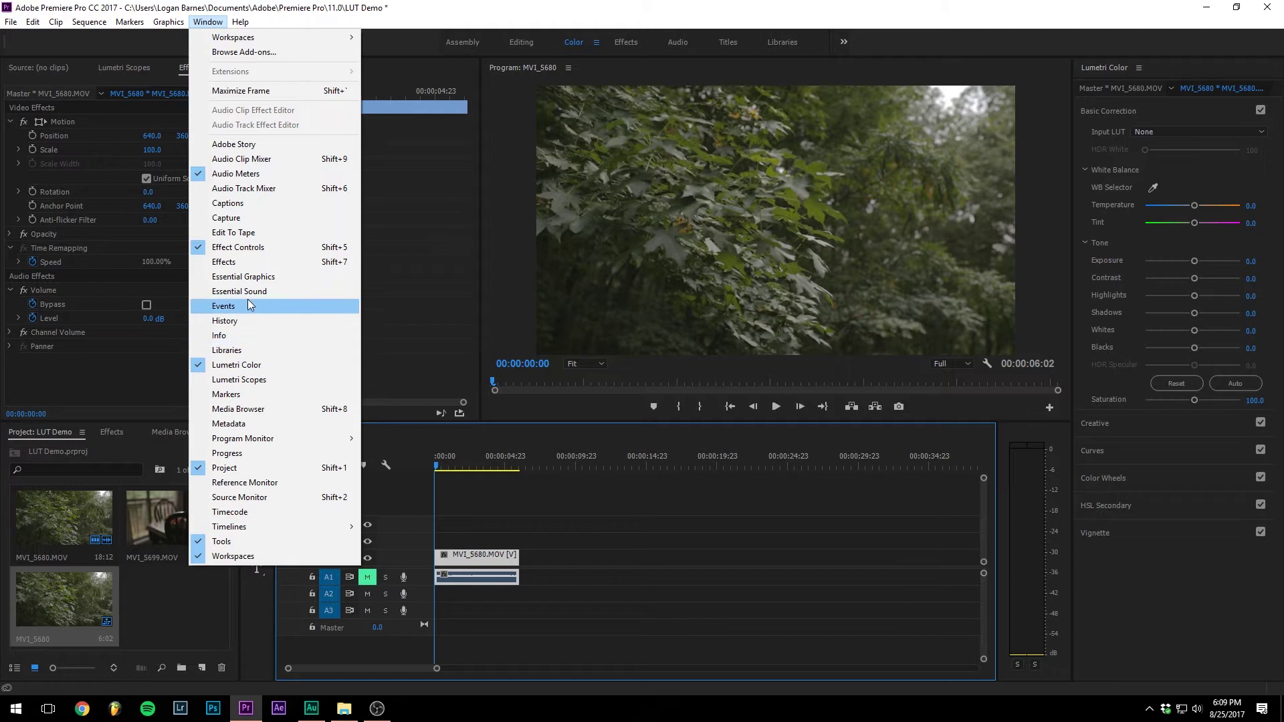
mouse_move(294, 38)
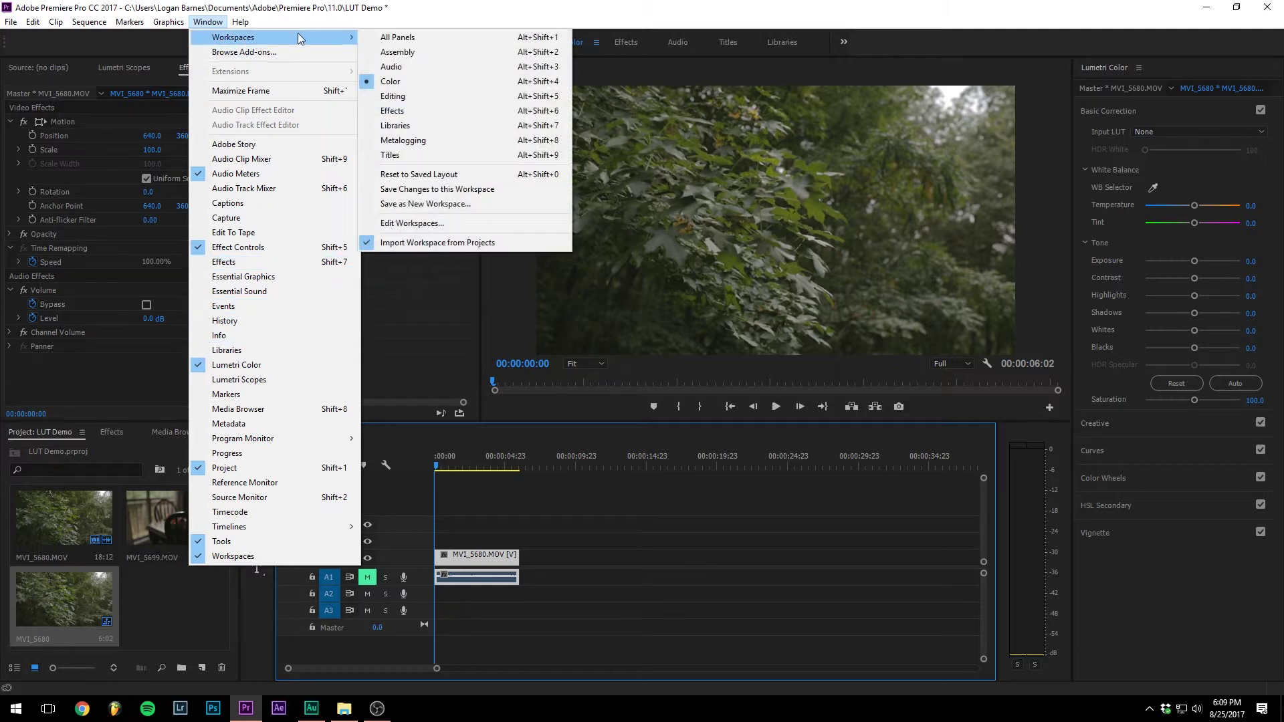
key(Escape)
key(Escape)
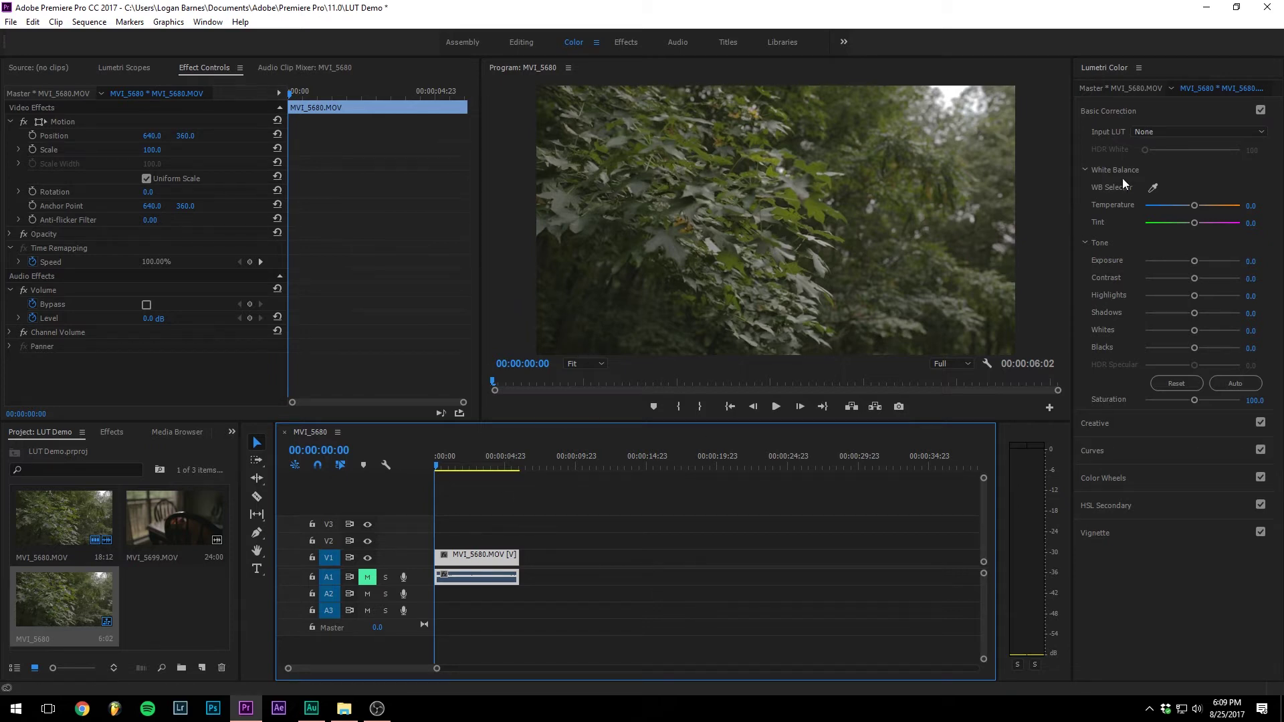
- Apply OSIRIS_M31 - LOG.cube from Downloads > M31_LUT > LUTs as the clip's creative Look and preview the opening frames
click(1114, 428)
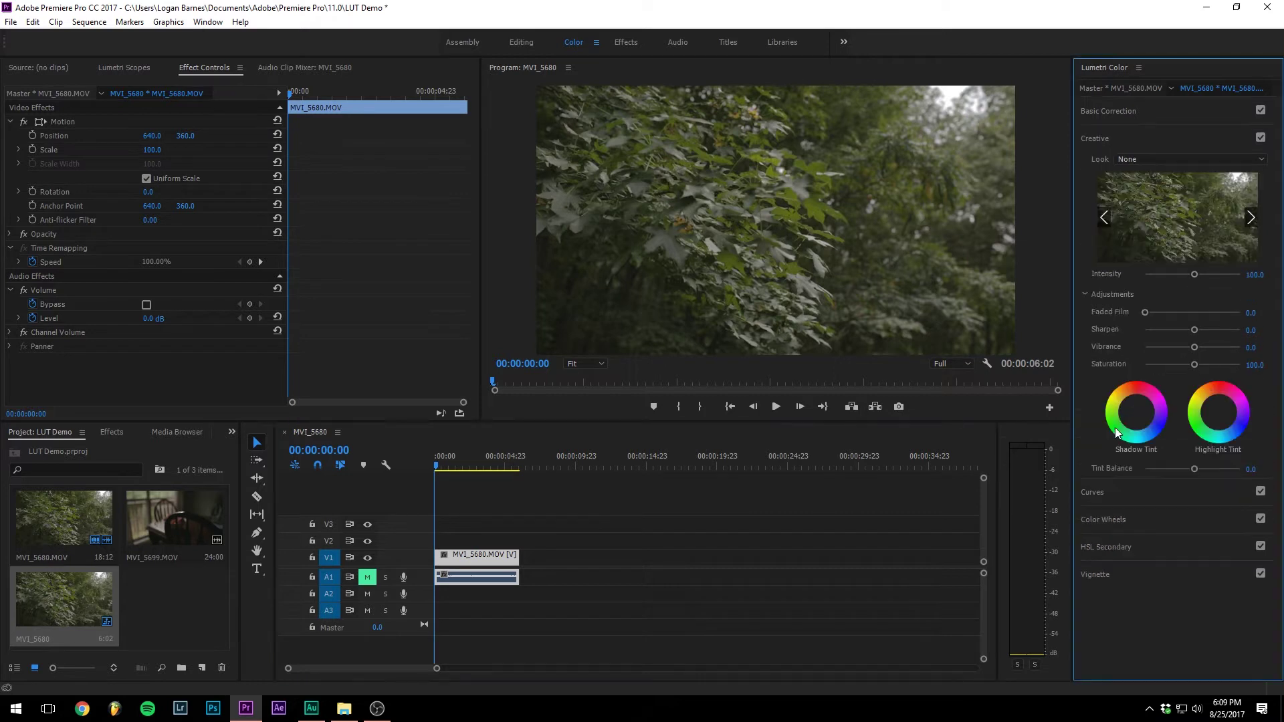
click(1133, 158)
click(951, 46)
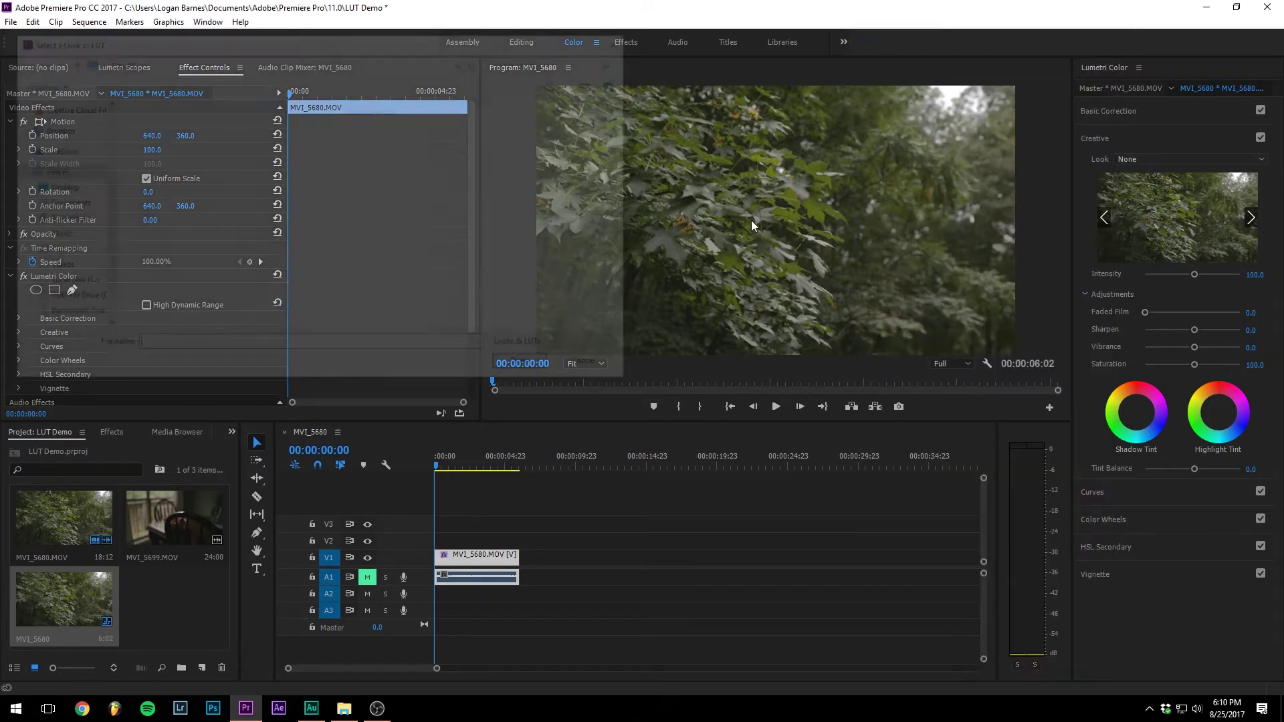
double_click(515, 140)
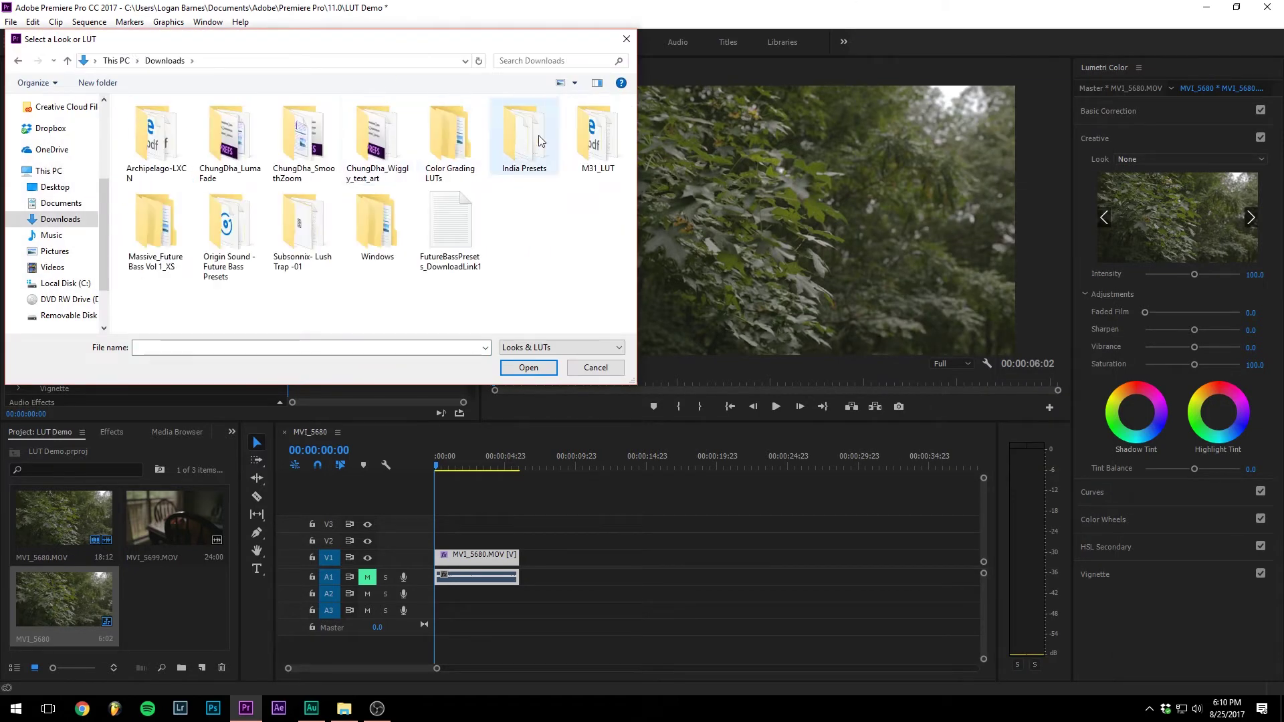
double_click(588, 137)
double_click(274, 135)
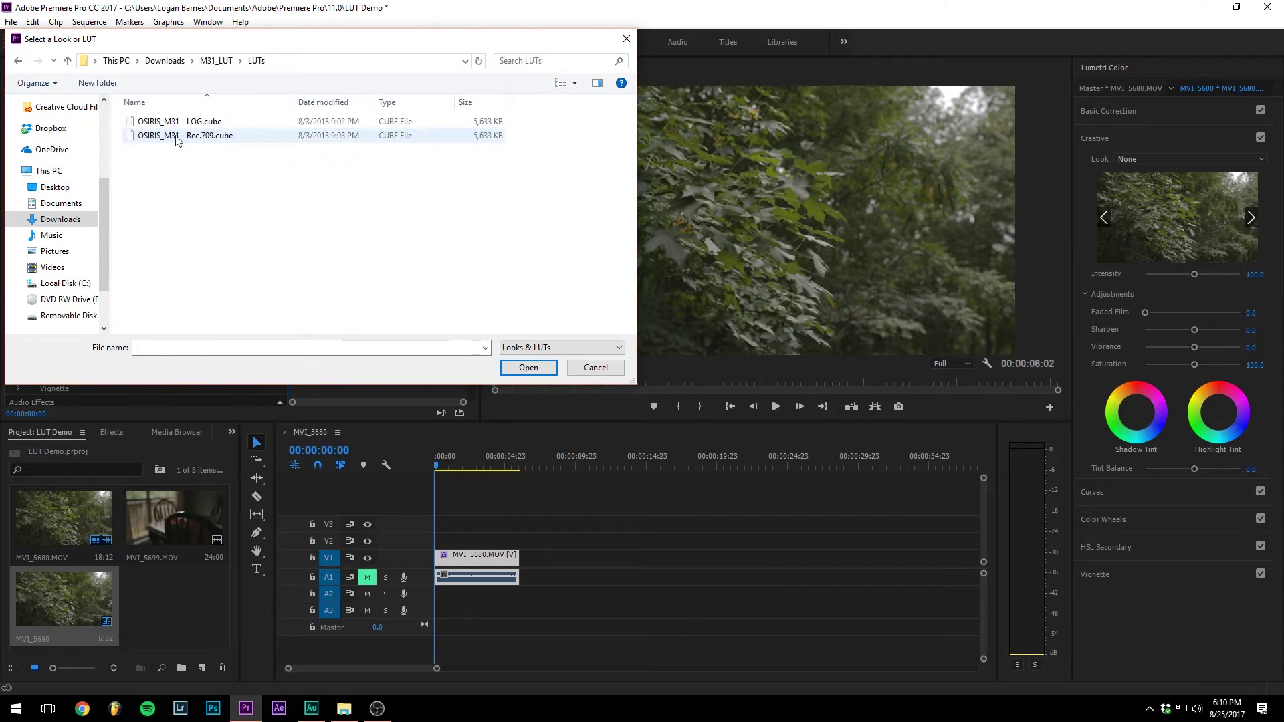
click(222, 125)
double_click(222, 125)
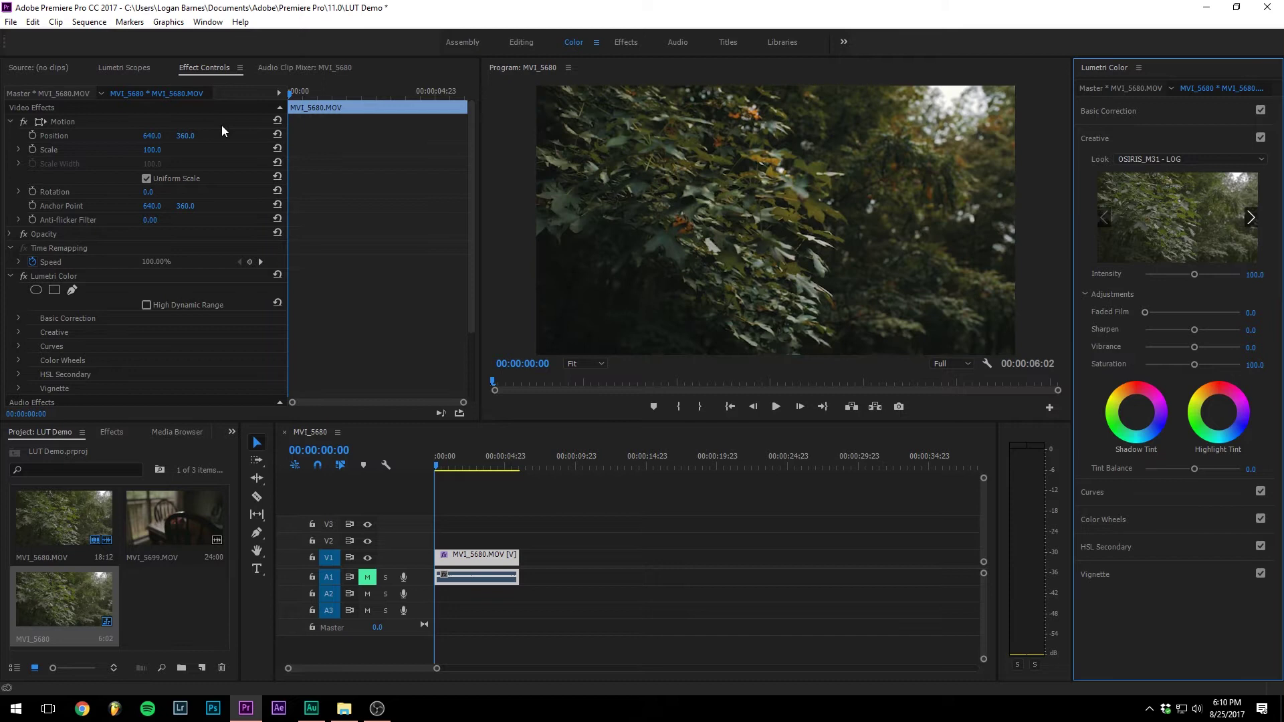
mouse_move(445, 465)
mouse_down()
mouse_move(486, 468)
mouse_move(425, 467)
mouse_move(465, 468)
mouse_move(437, 467)
mouse_up()
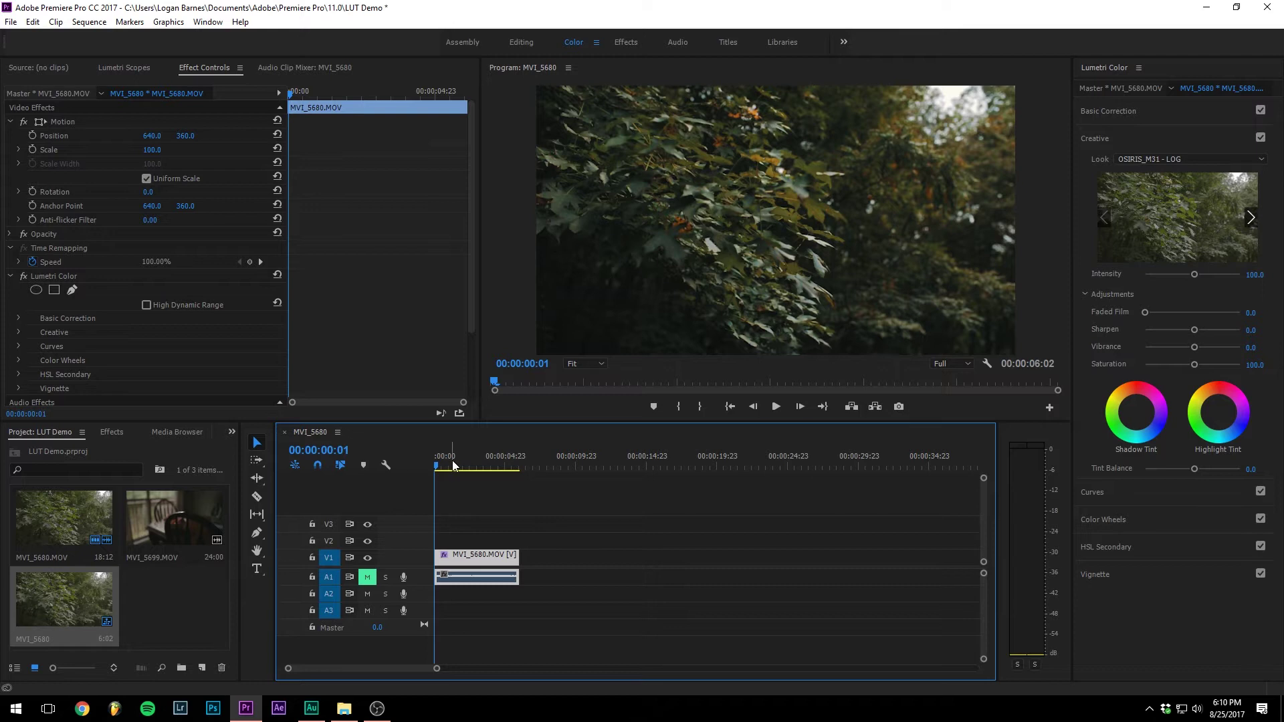
drag(452, 466, 426, 459)
- Try an intensity of 80 for the creative Look
click(1252, 276)
text(80)
key(Return)
- Set the creative Look's intensity to 90 and play the clip to check the grade
click(1255, 273)
text(9)
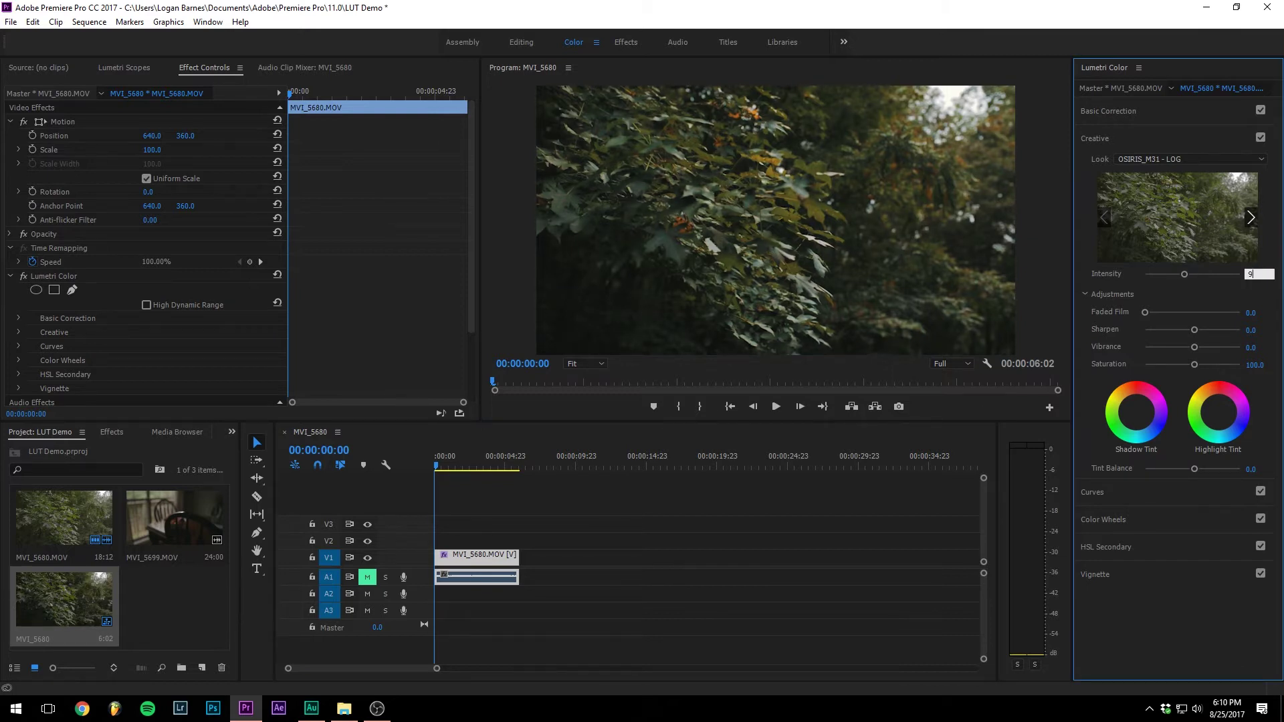
text(0)
key(Return)
key(space)
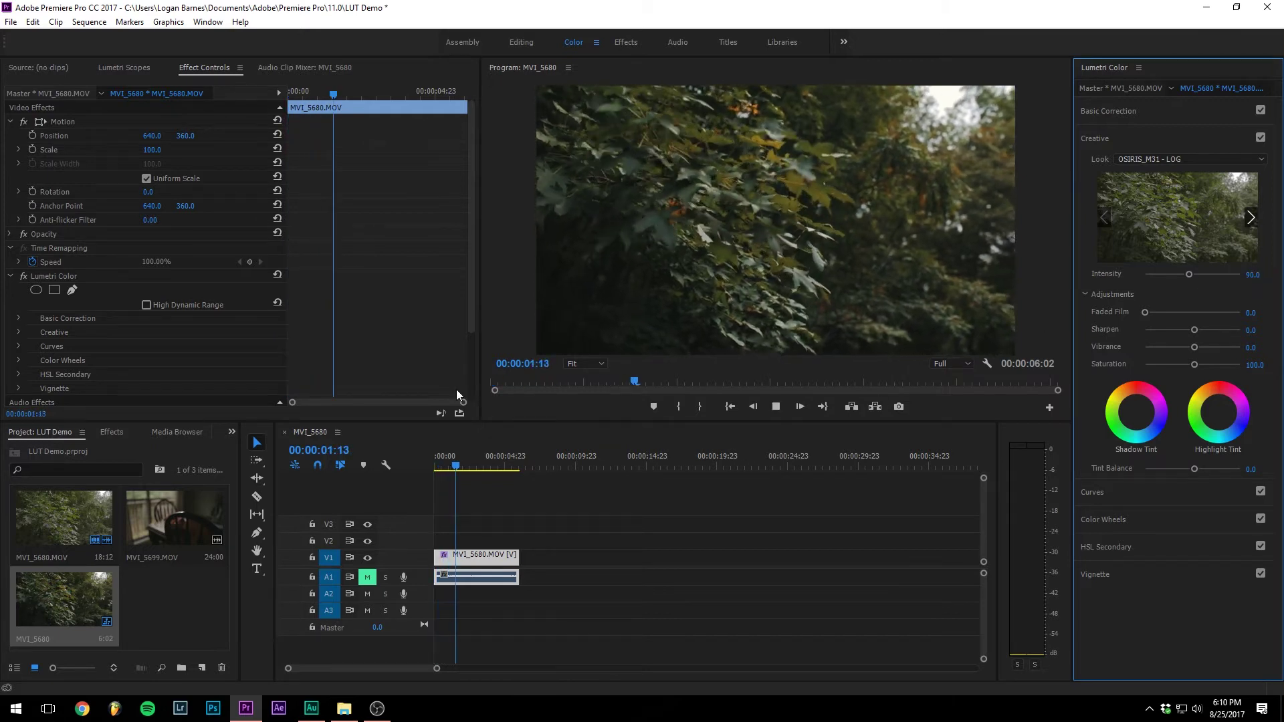
key(space)
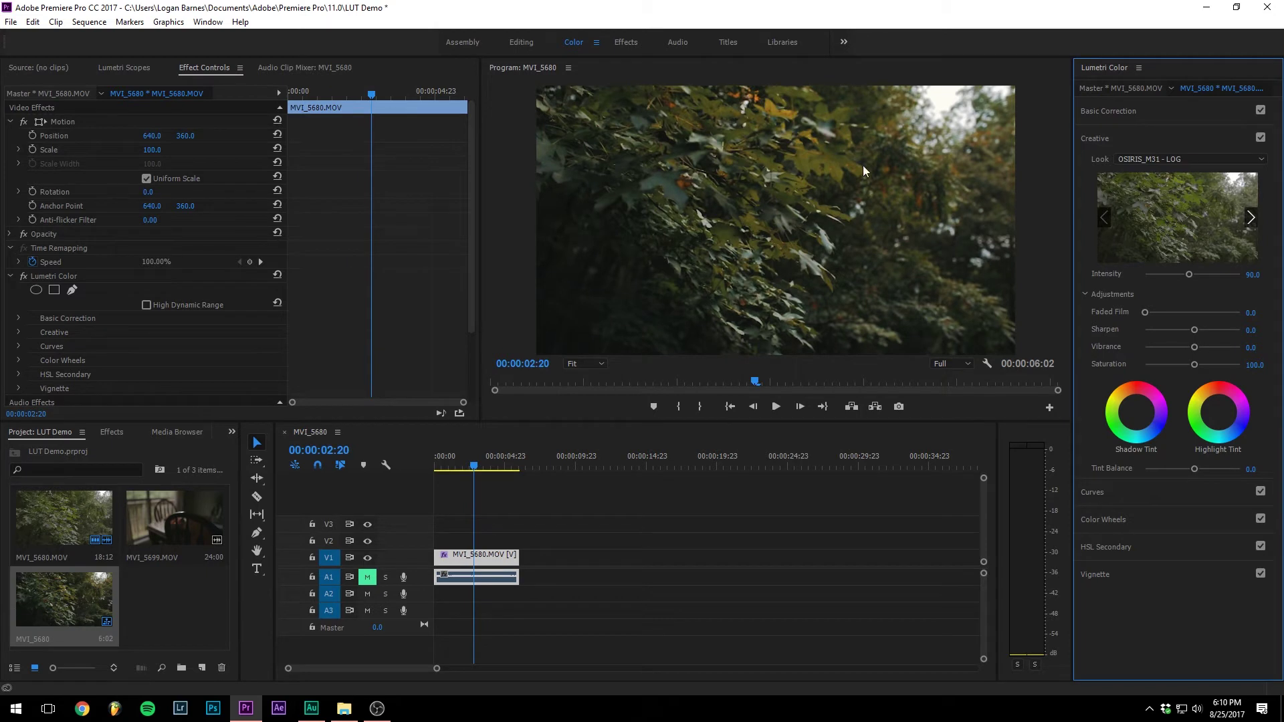
drag(476, 468, 403, 448)
click(478, 464)
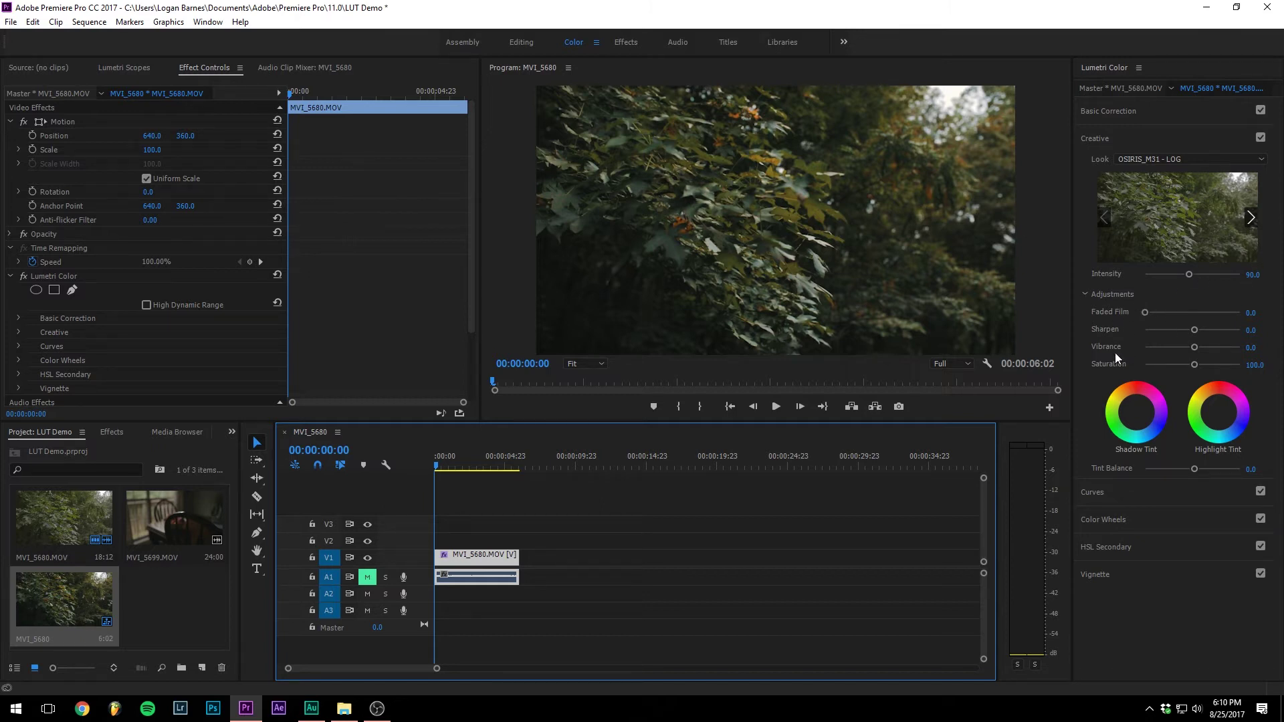
- Try a Faded Film value of 25 on the clip
click(1256, 312)
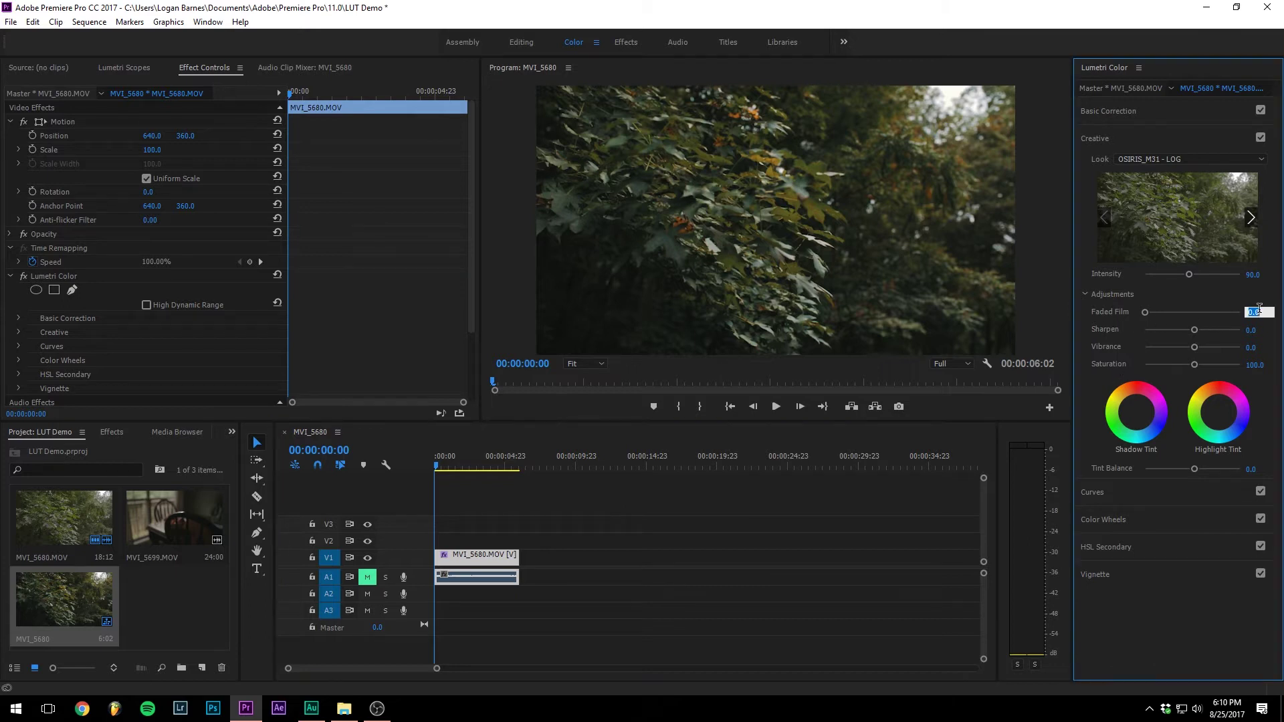
text(25)
key(Return)
- Set Faded Film to 15 and scrub through the start of the clip to check it
click(1256, 313)
text(15)
key(Return)
mouse_move(446, 467)
mouse_down()
mouse_move(480, 466)
mouse_move(430, 464)
mouse_up()
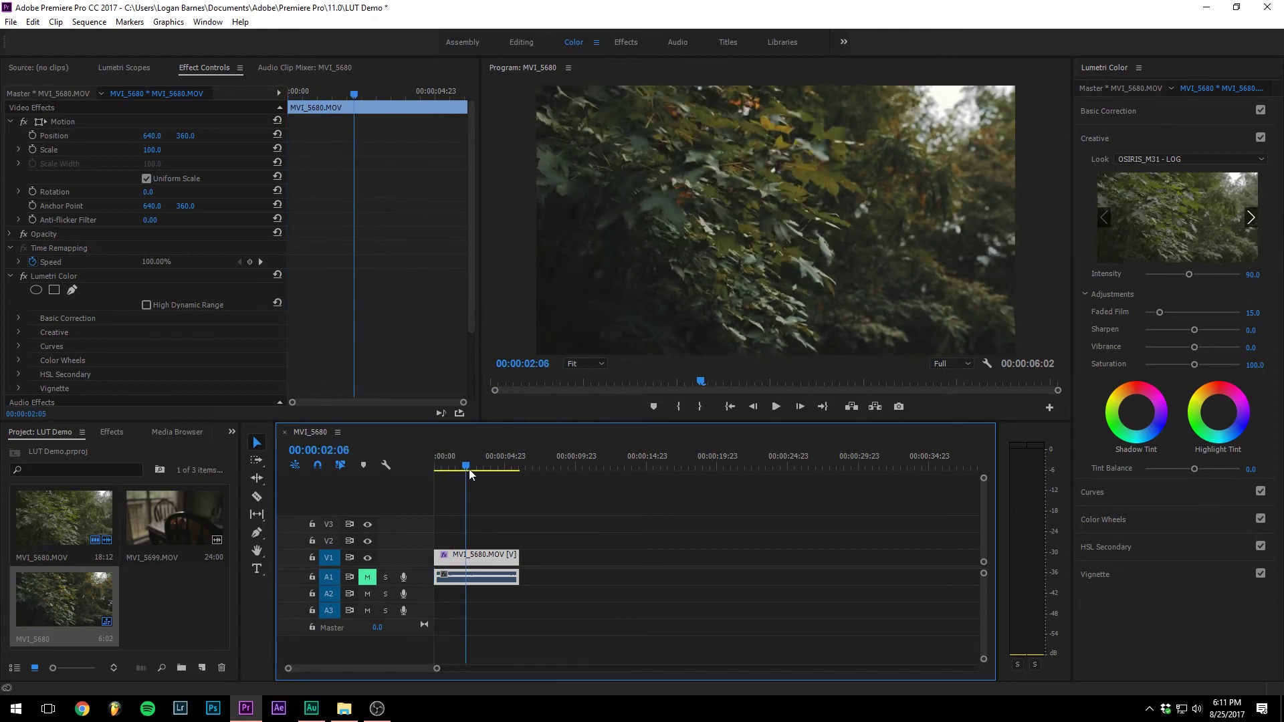
- Set Sharpen to 35 in the creative adjustments and return to the start of the clip
click(1250, 329)
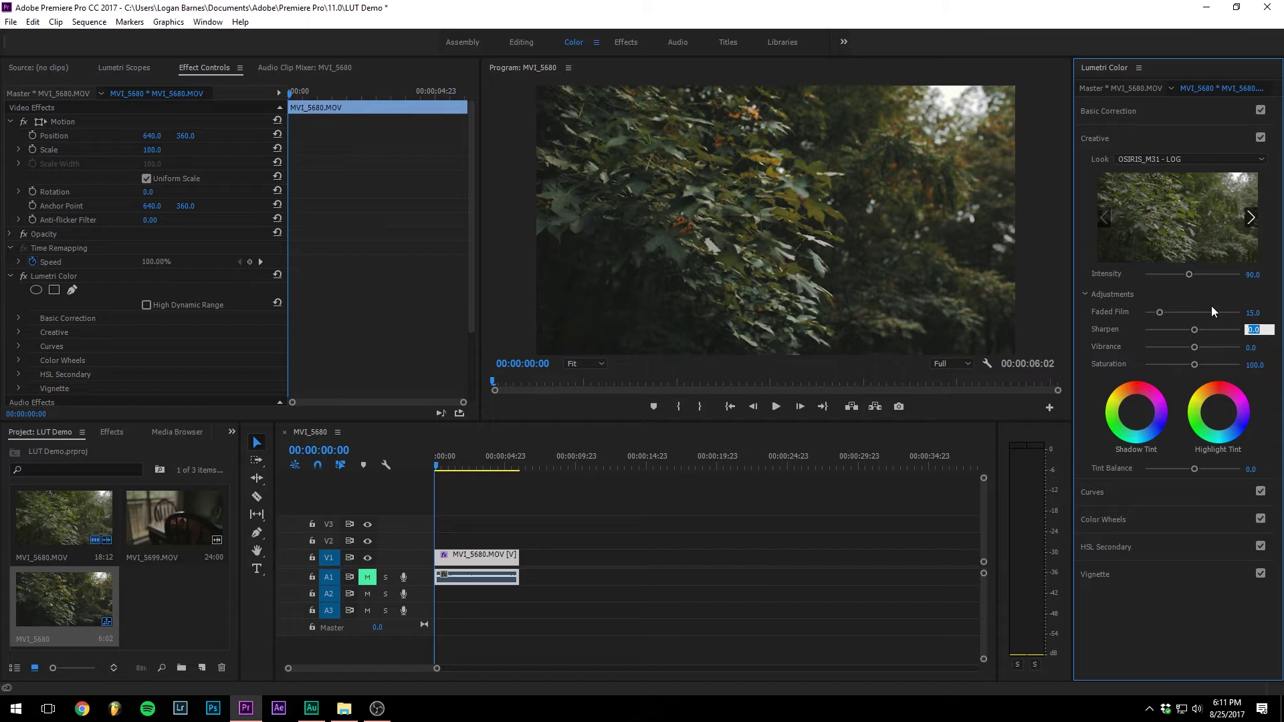
text(35)
key(Return)
drag(438, 466, 409, 472)
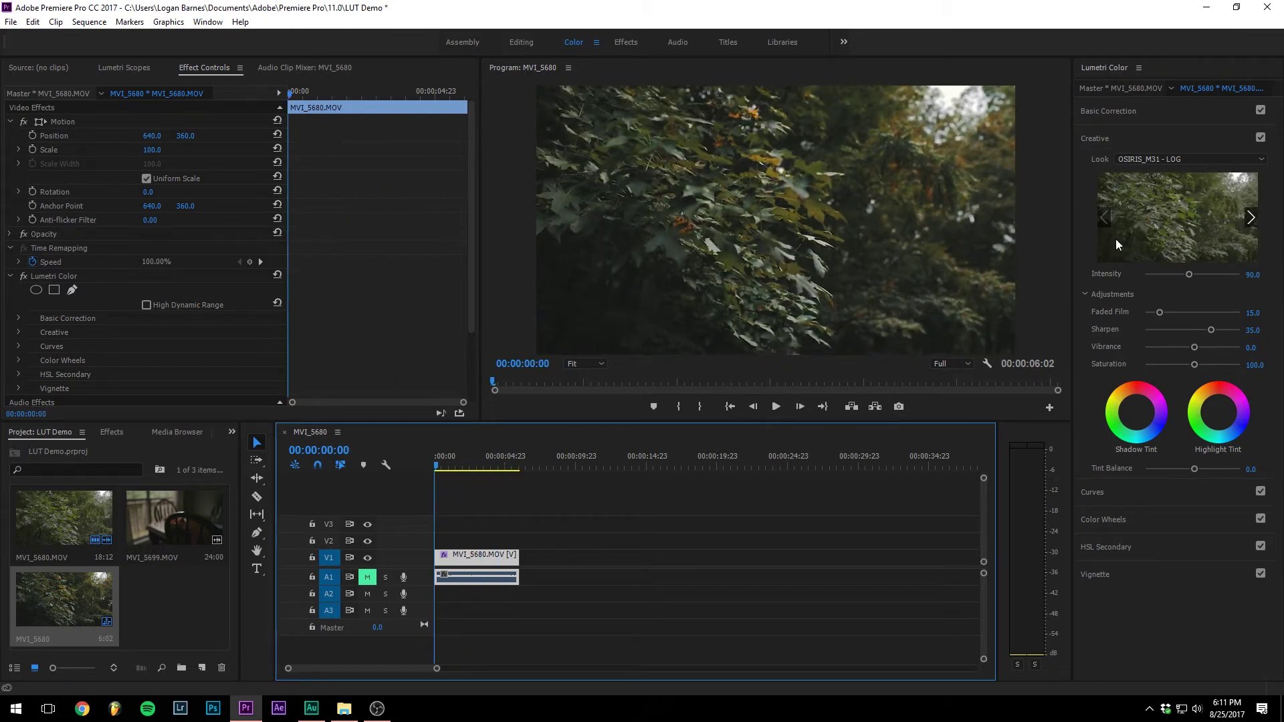
- Show the Basic Correction settings and create a 1280 x 720 adjustment layer at 23.976 fps with square pixels
click(1118, 111)
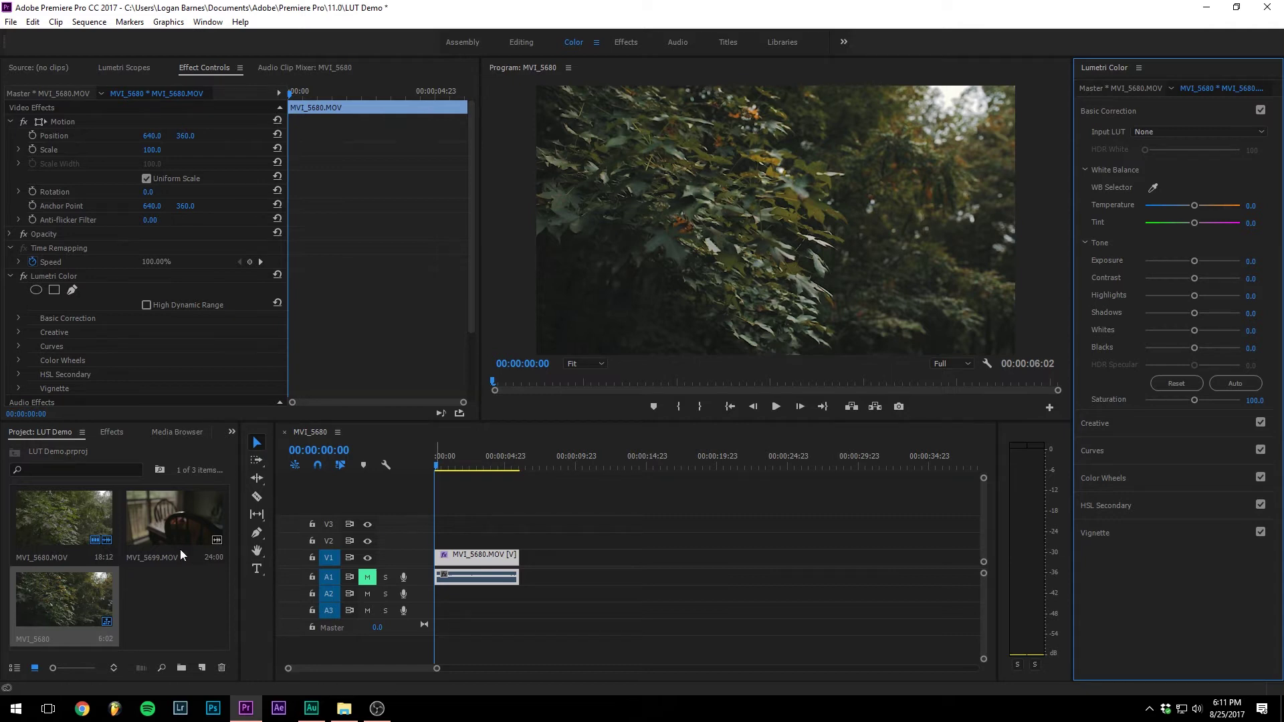
click(165, 615)
right_click(162, 591)
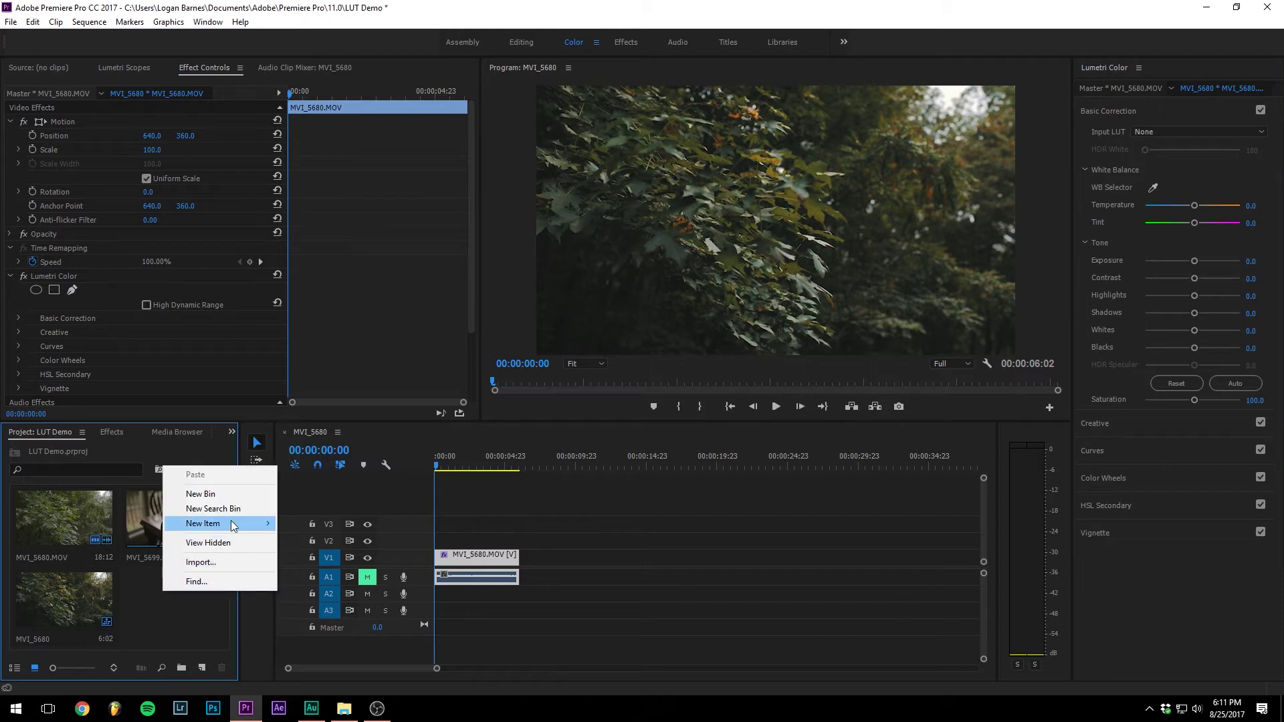
mouse_move(230, 520)
click(320, 552)
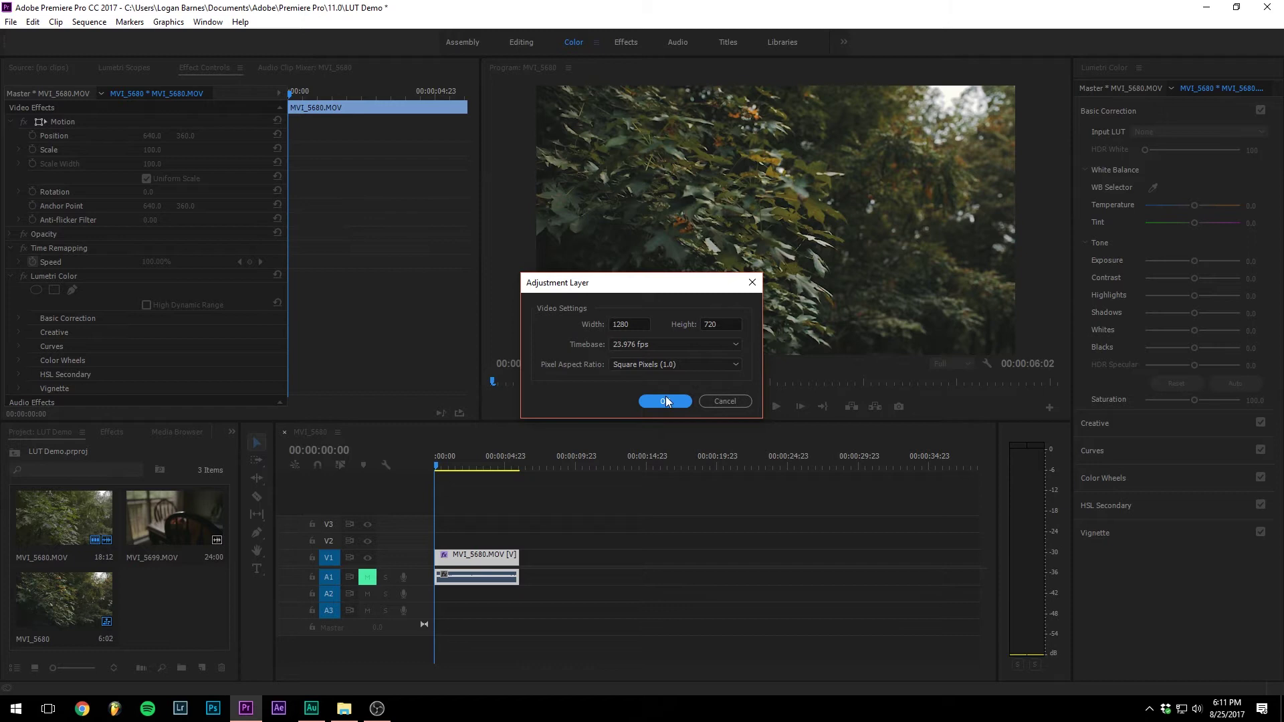
click(665, 400)
- Place the adjustment layer on track V2 over the full length of the MVI_5680.MOV clip and scrub through it
drag(391, 569, 468, 540)
drag(456, 457, 462, 458)
click(478, 539)
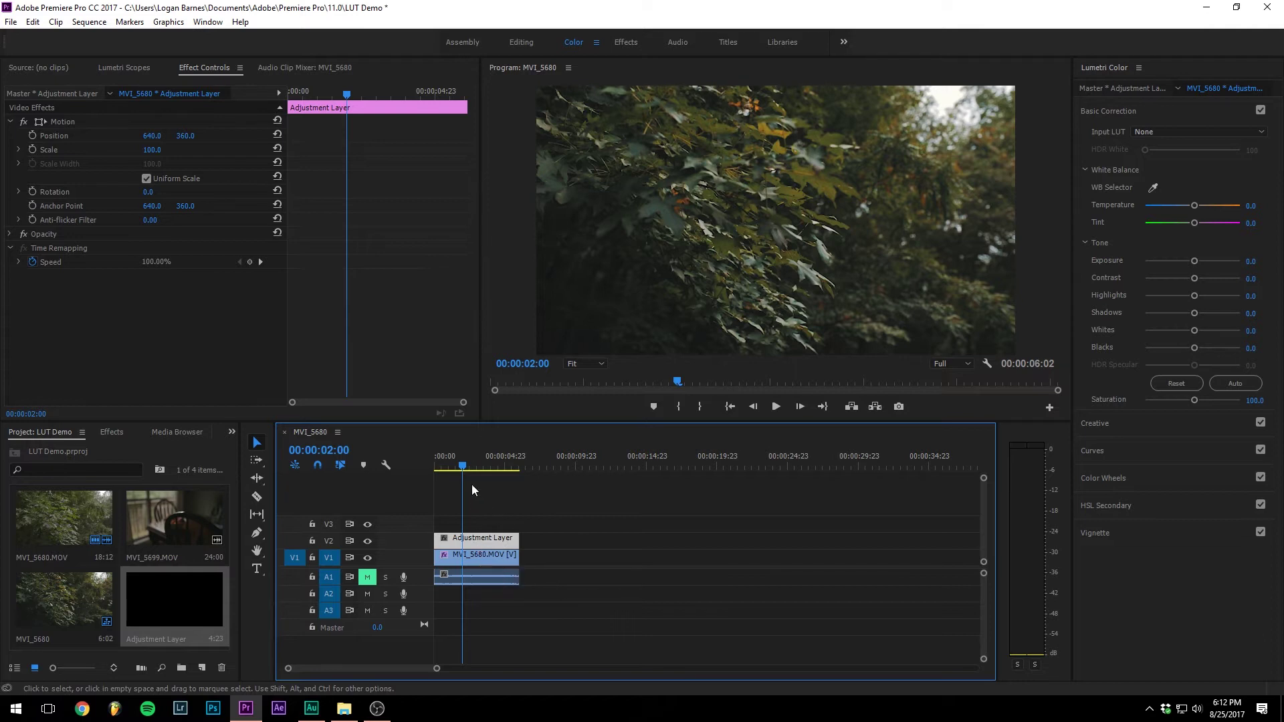
click(460, 467)
drag(459, 468, 453, 497)
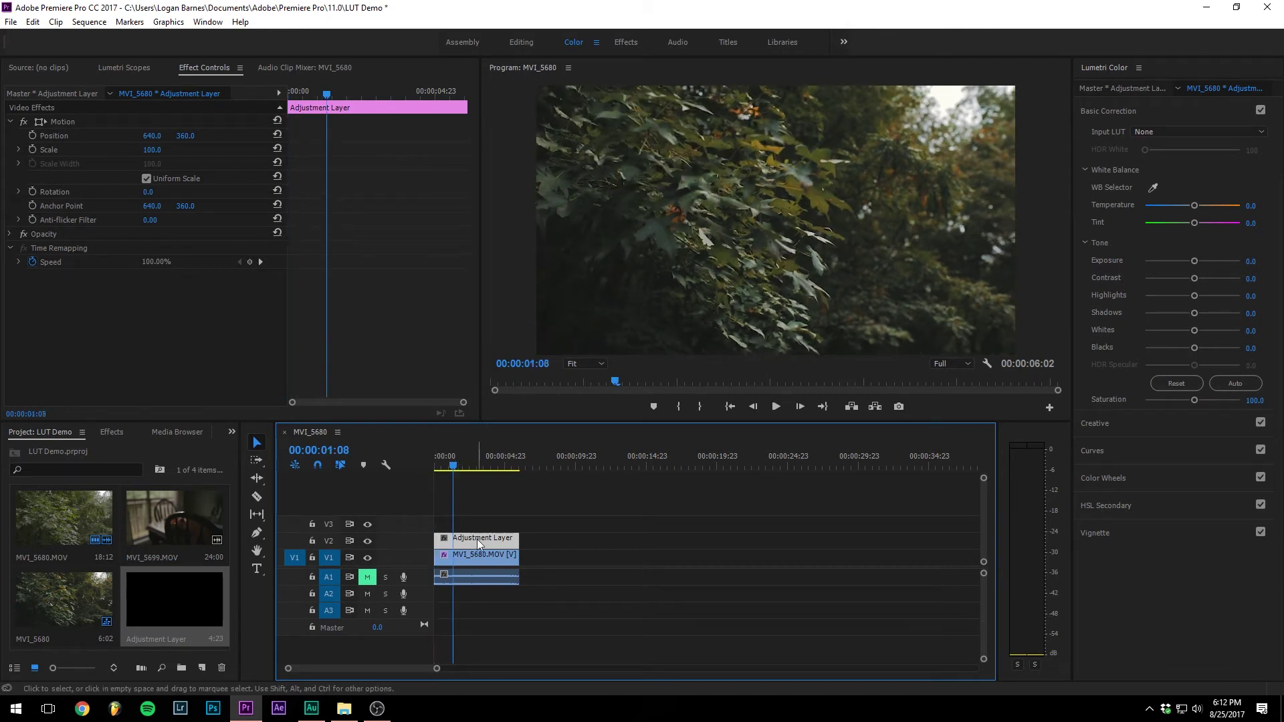
- Delete the adjustment layer from the timeline and reselect the MVI_5680.MOV clip
key(Delete)
click(475, 561)
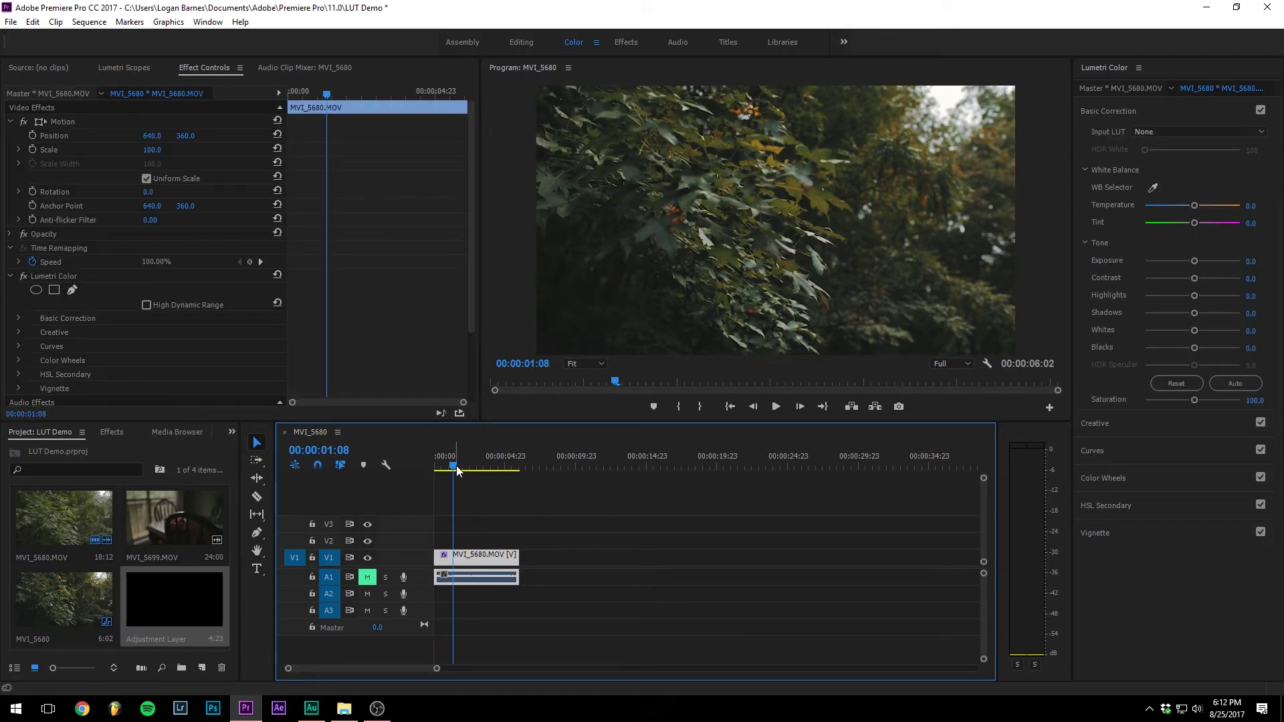
drag(456, 466, 459, 466)
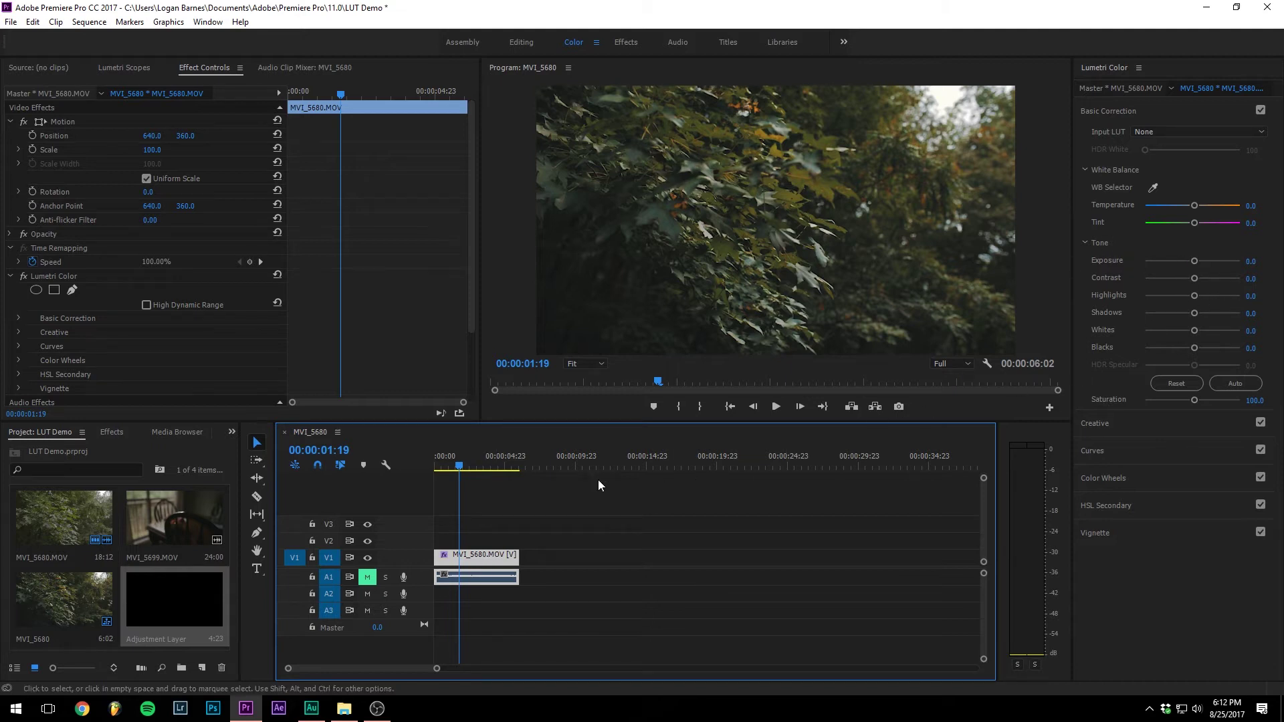
click(473, 466)
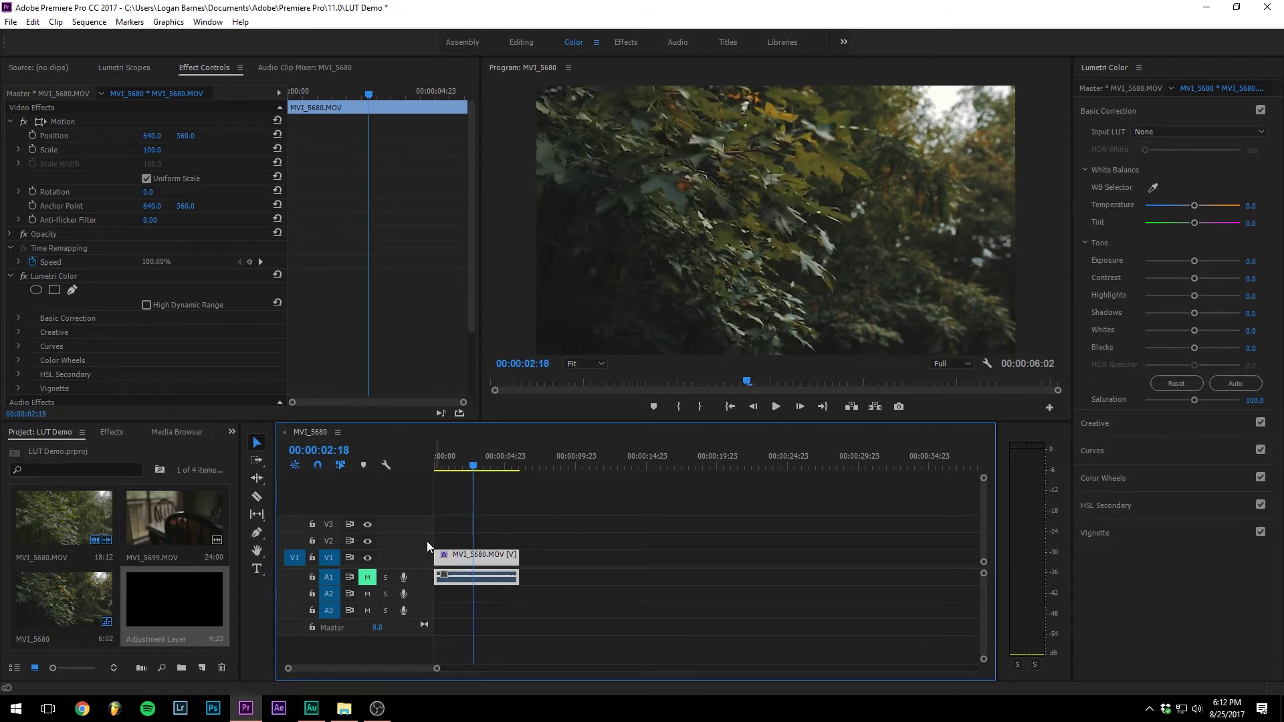
drag(132, 616, 164, 611)
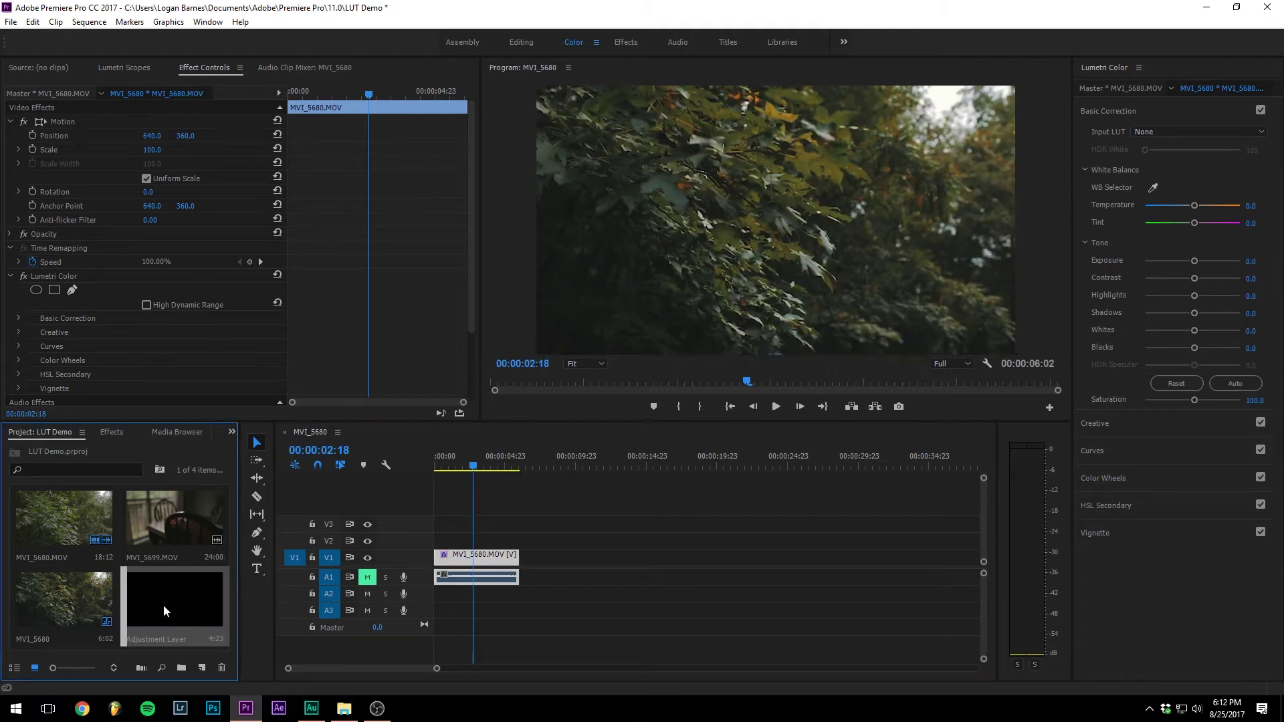
- Park the playhead at 00:00:01:18 and set the clip's Exposure to 0.5 in Basic Correction
click(446, 466)
drag(448, 466, 459, 466)
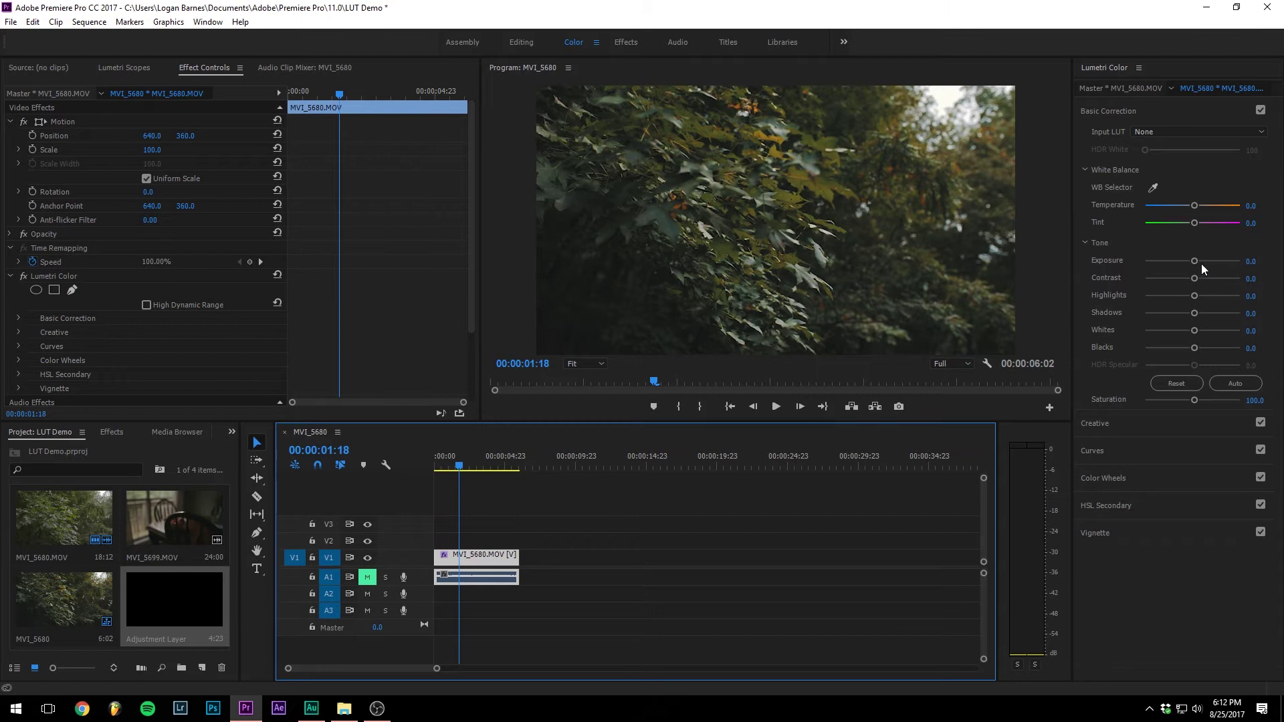
drag(1194, 262, 1197, 267)
click(1257, 259)
text(0.5)
key(Return)
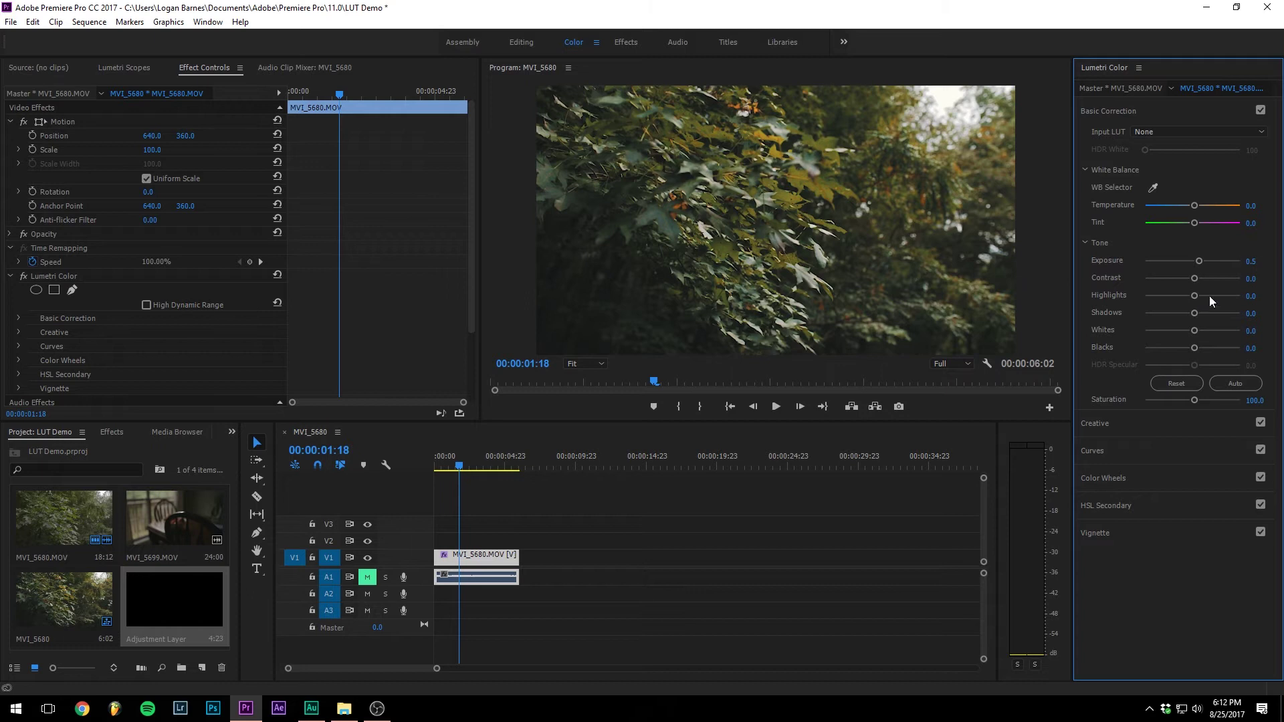
- In Basic Correction, set the clip's Contrast to 14.7, Highlights to -17.5, Shadows to 13.3, Whites to 6.3 and Blacks to -3.5
drag(1199, 277, 1200, 277)
click(1191, 298)
drag(1197, 314, 1194, 313)
drag(1196, 314, 1197, 314)
drag(1193, 348, 1186, 347)
click(1171, 348)
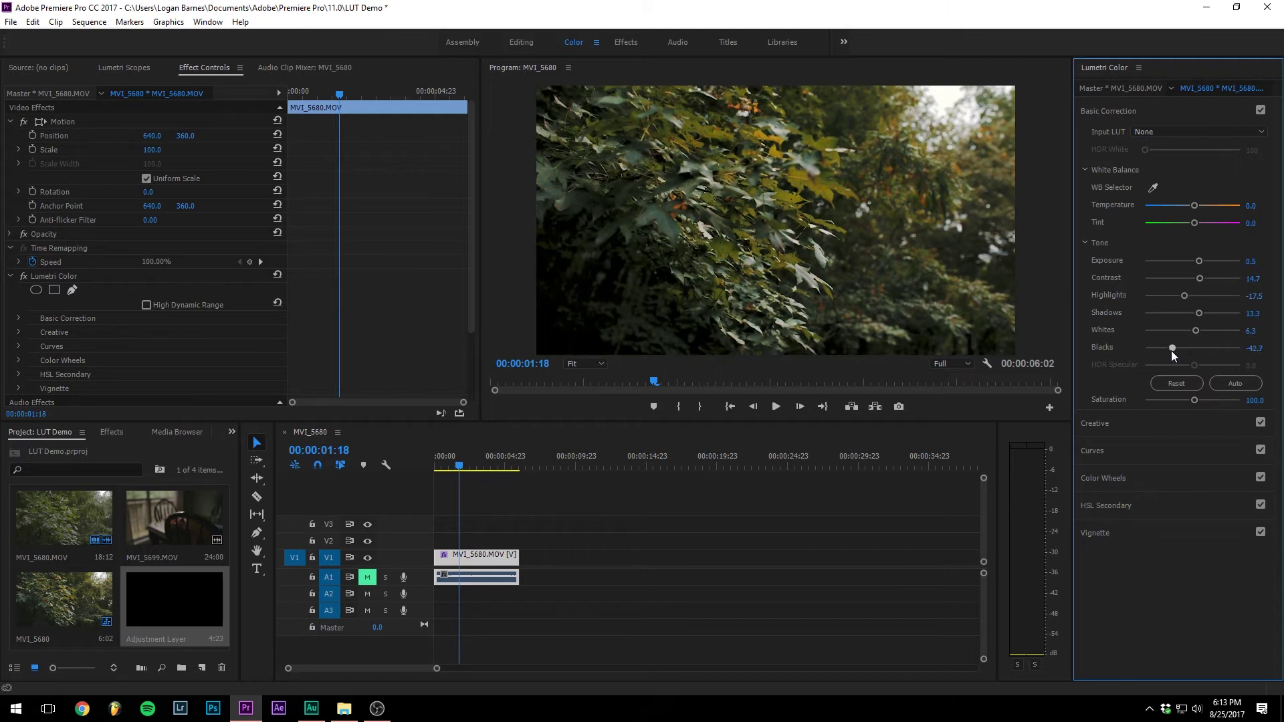
drag(1170, 352, 1192, 349)
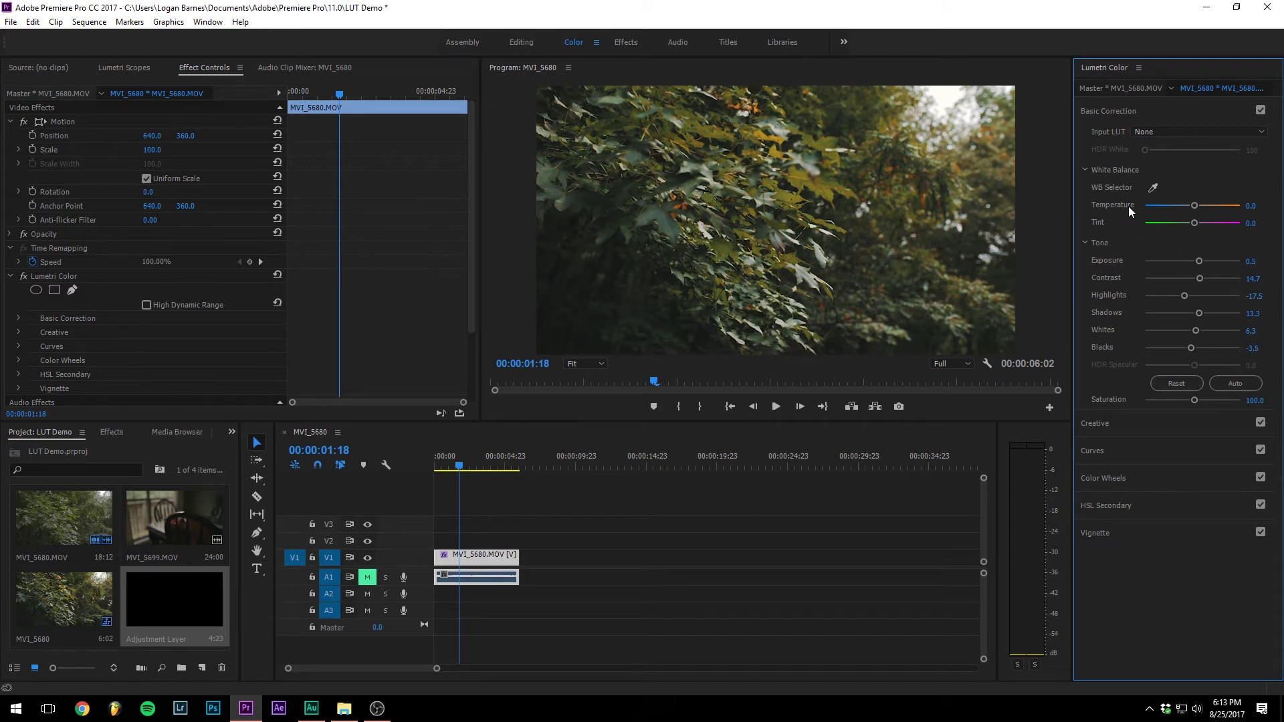
- Compare the clip with the Basic Correction and Creative sections disabled and re-enabled, and play it from the start
click(1131, 111)
click(1260, 137)
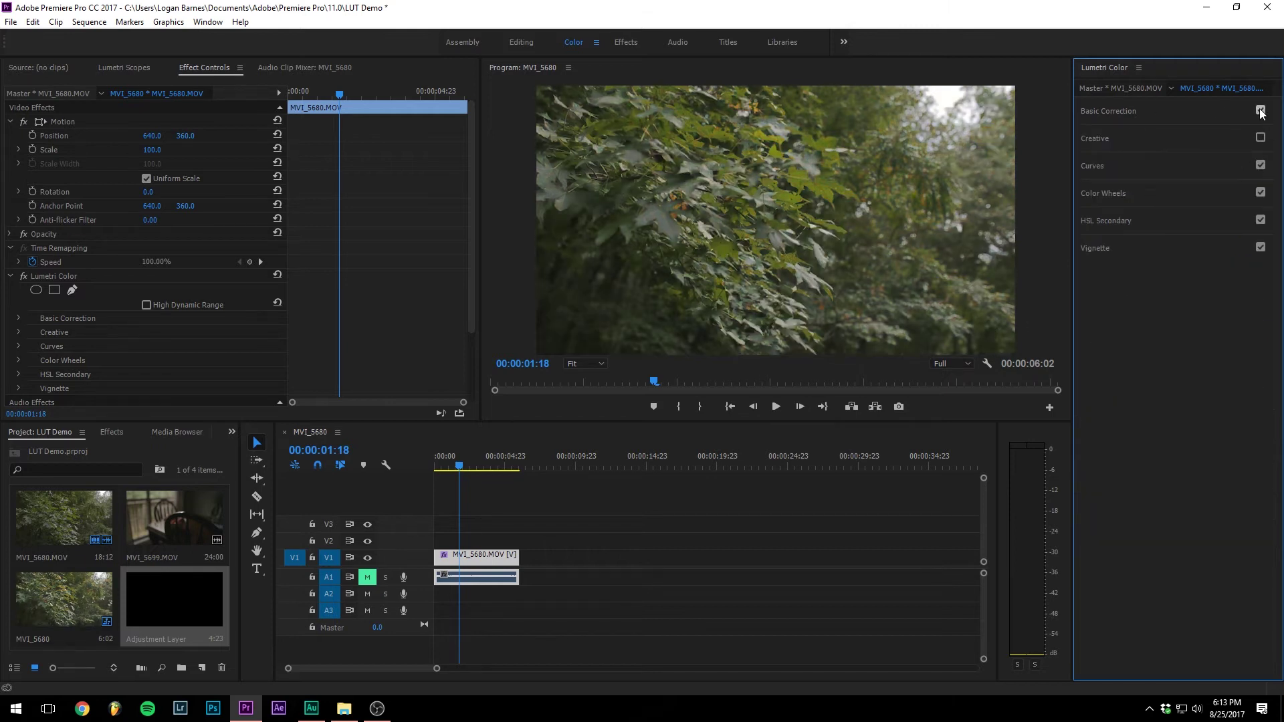
click(1261, 117)
click(1261, 110)
click(1189, 119)
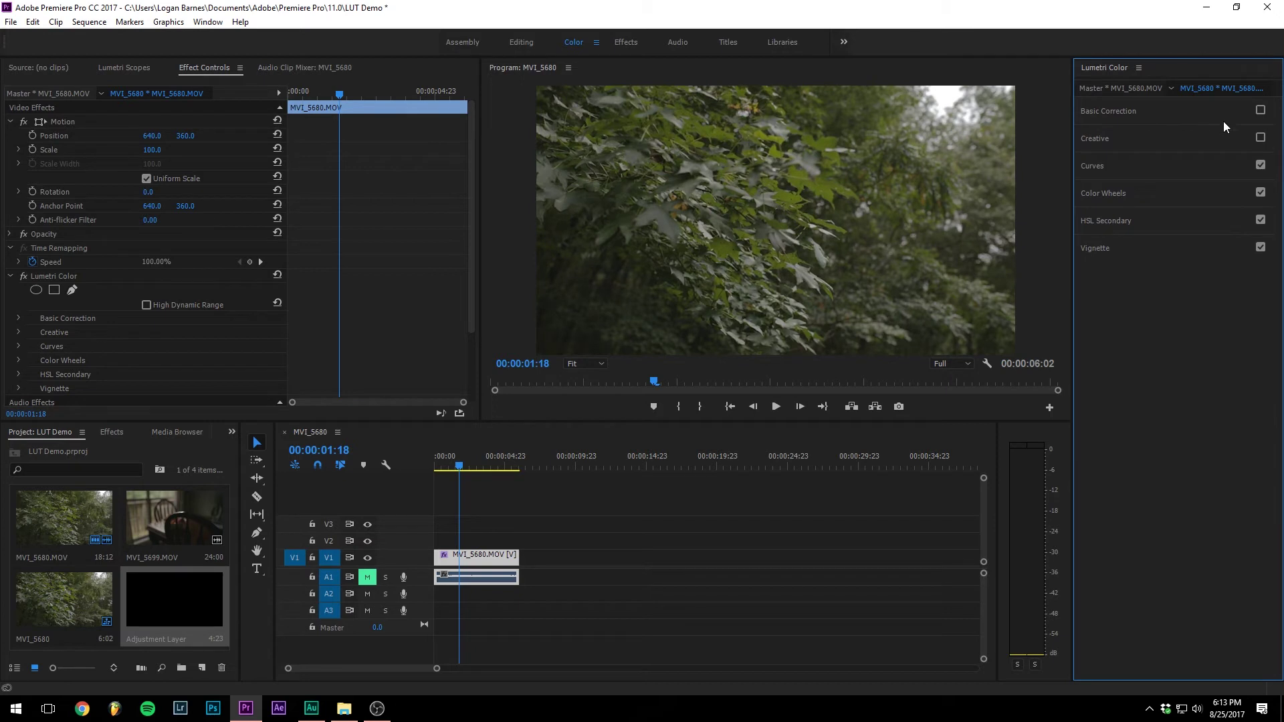
click(1262, 111)
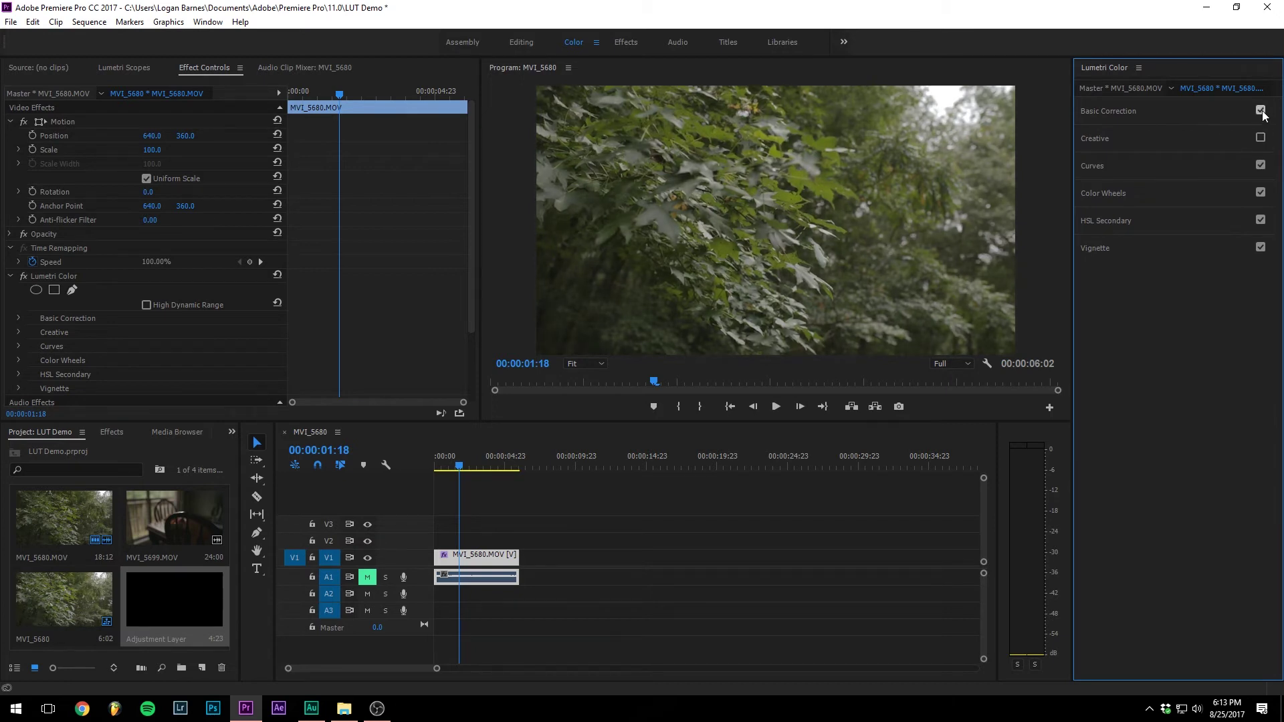
click(1261, 137)
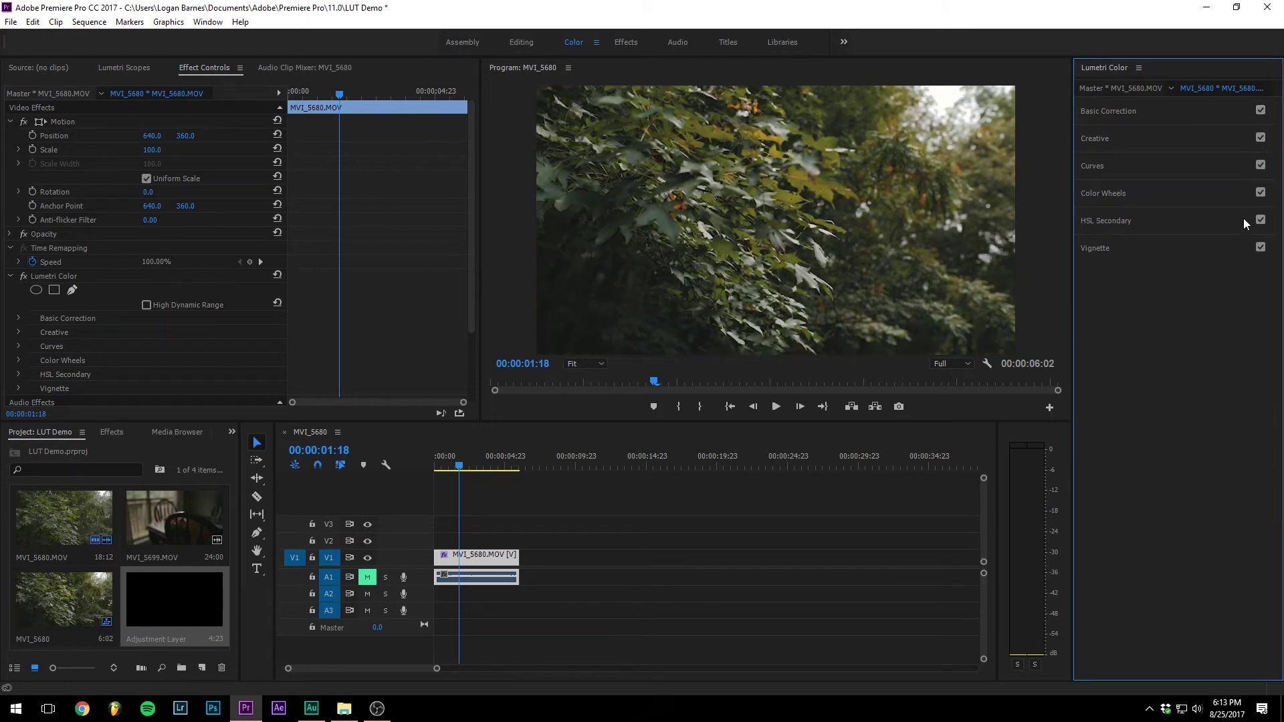
drag(459, 460, 393, 447)
key(space)
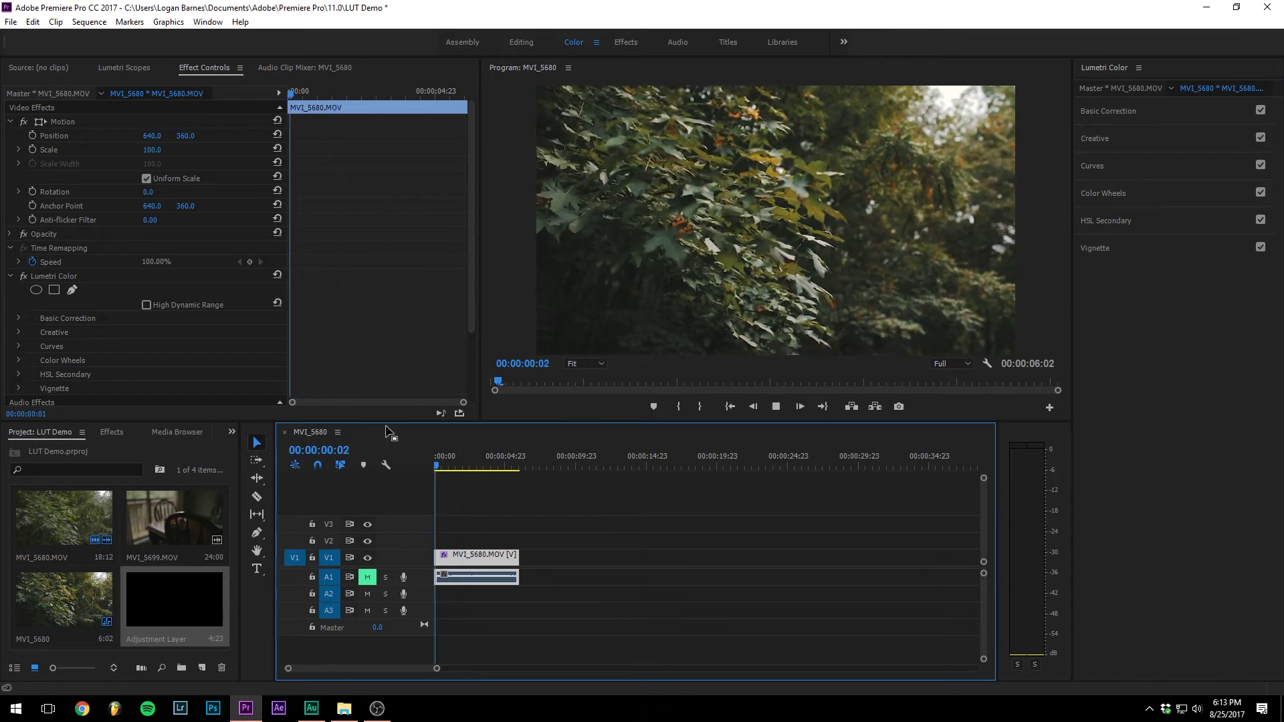
click(467, 469)
key(Home)
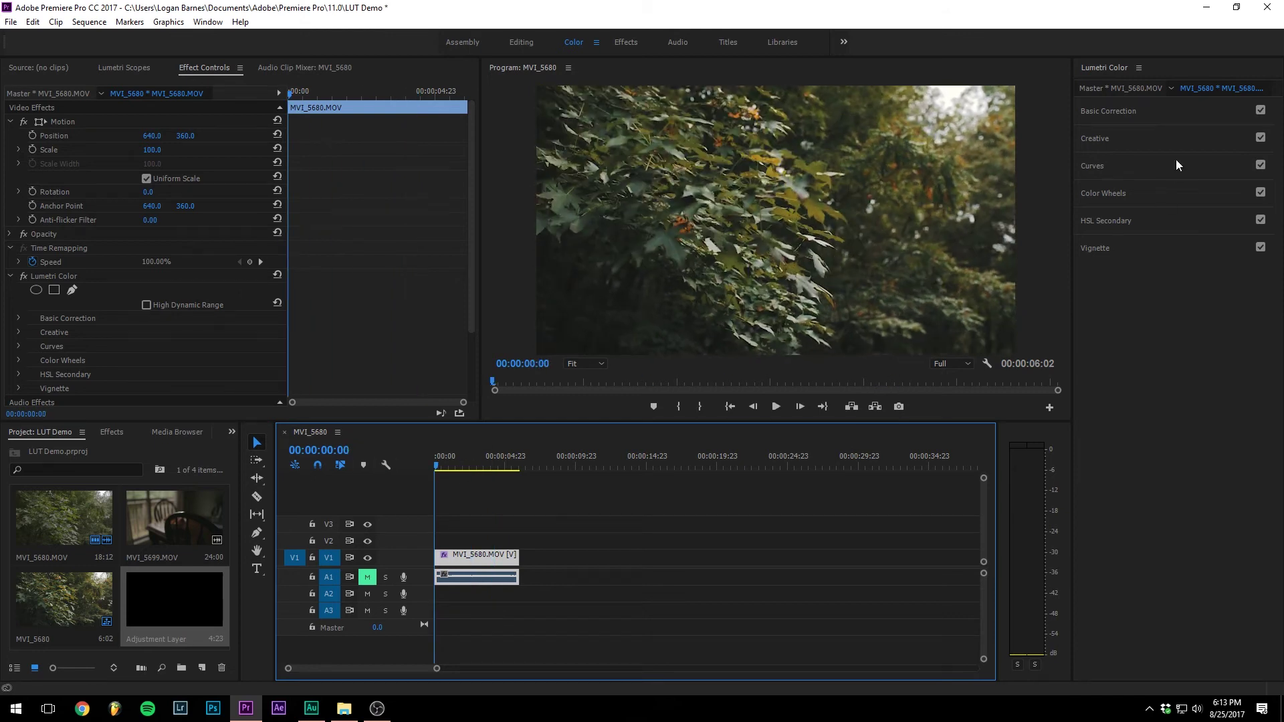
- Set the MVI_5680.MOV clip's Basic Correction Saturation to 90 and warm its Temperature to about 3.5
click(1147, 115)
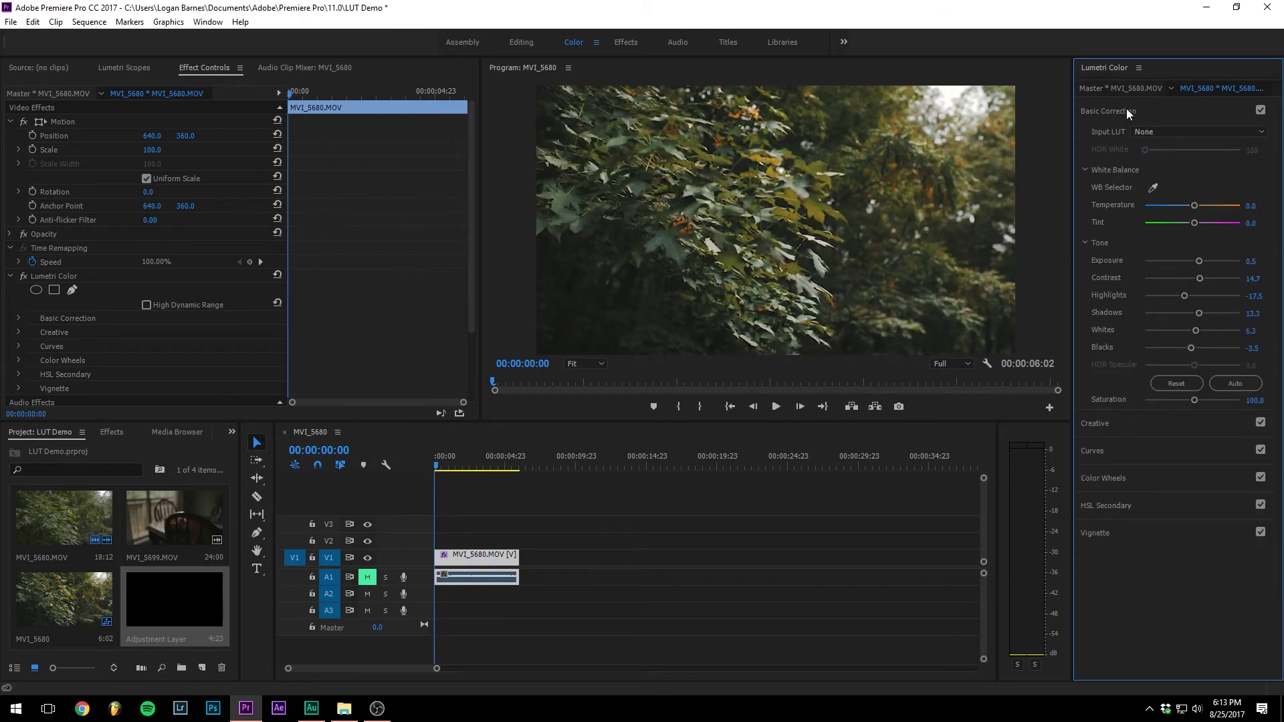
click(1256, 400)
text(90)
key(Return)
drag(1224, 207, 1195, 204)
drag(1194, 209, 1195, 209)
click(1136, 114)
- Try slight Shadows and Highlights tints with the Color Wheels, and compare the picture with the wheels off and on
click(1119, 164)
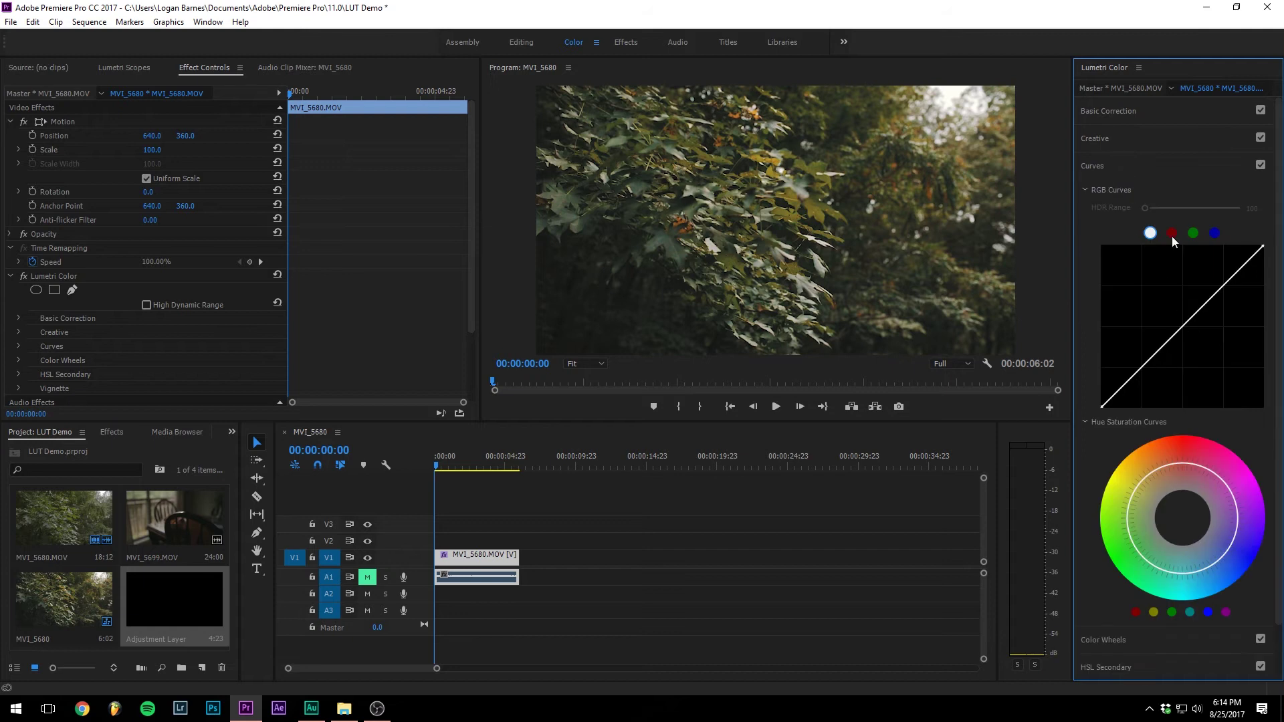
click(1141, 164)
click(1141, 192)
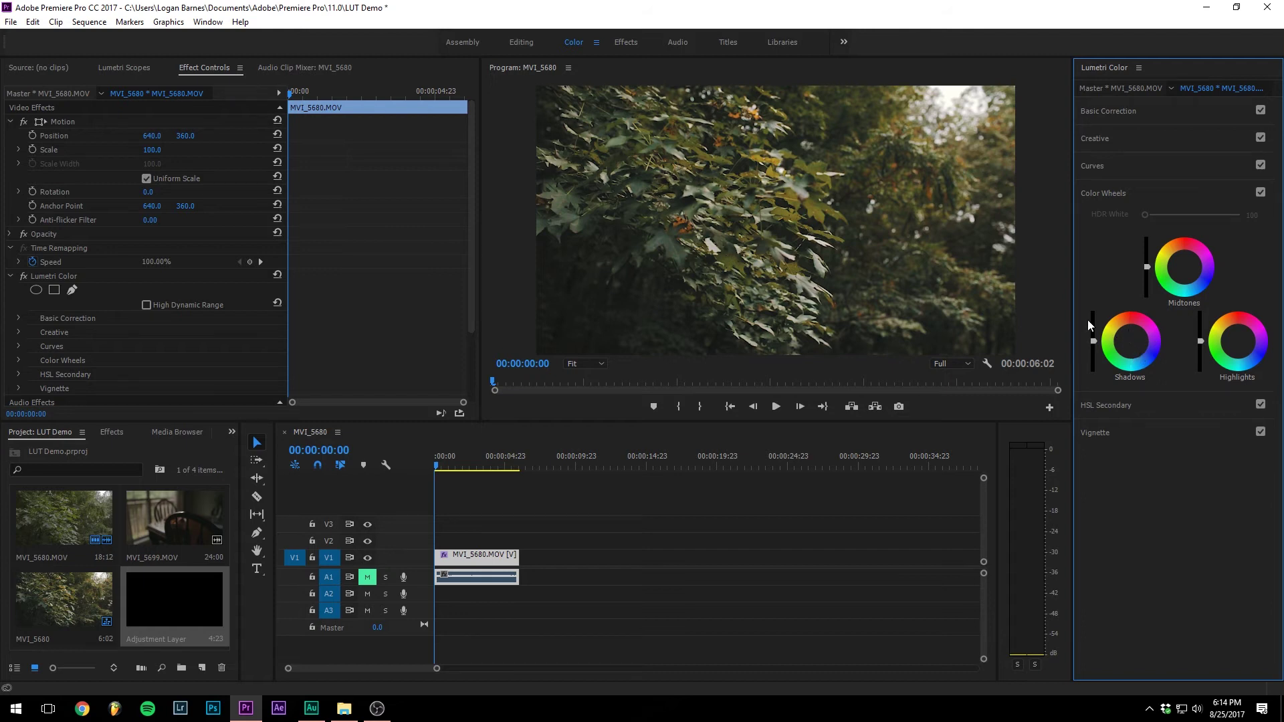
drag(1132, 346, 1136, 345)
drag(1237, 341, 1237, 339)
click(1261, 193)
click(1261, 193)
click(1261, 193)
click(1260, 194)
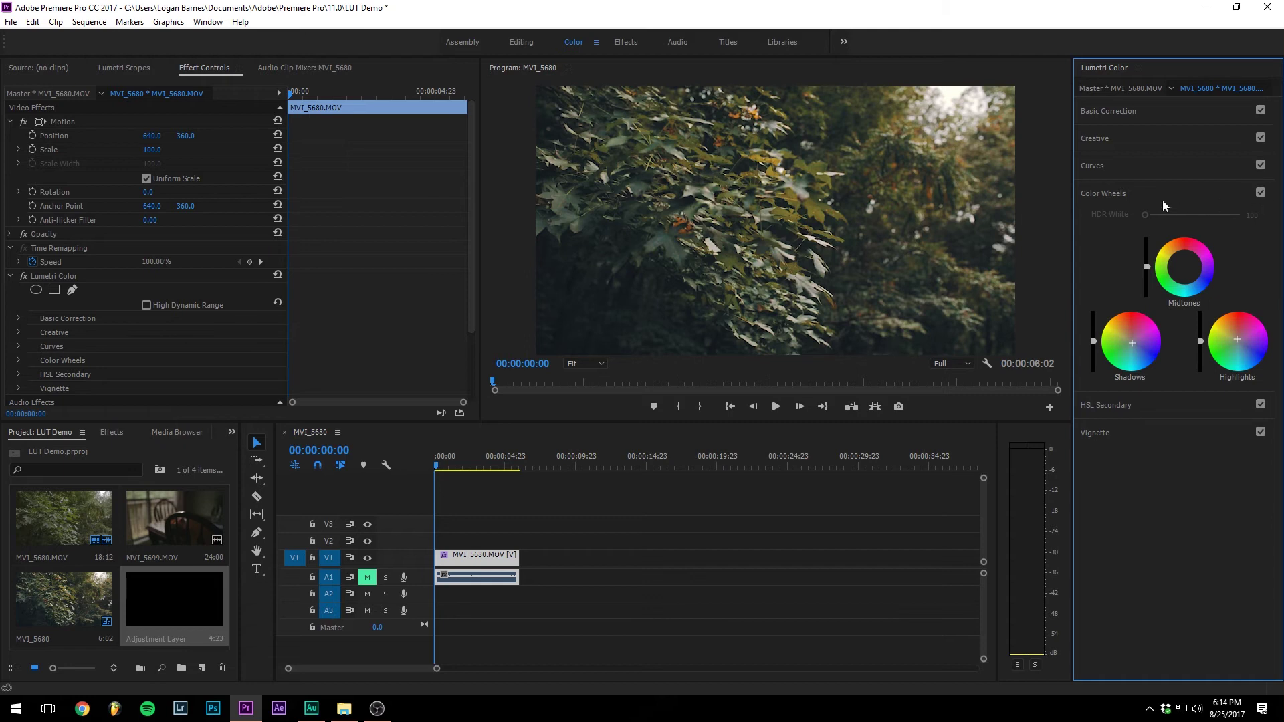
- Reset the Shadows and Highlights color wheels to neutral
double_click(1142, 345)
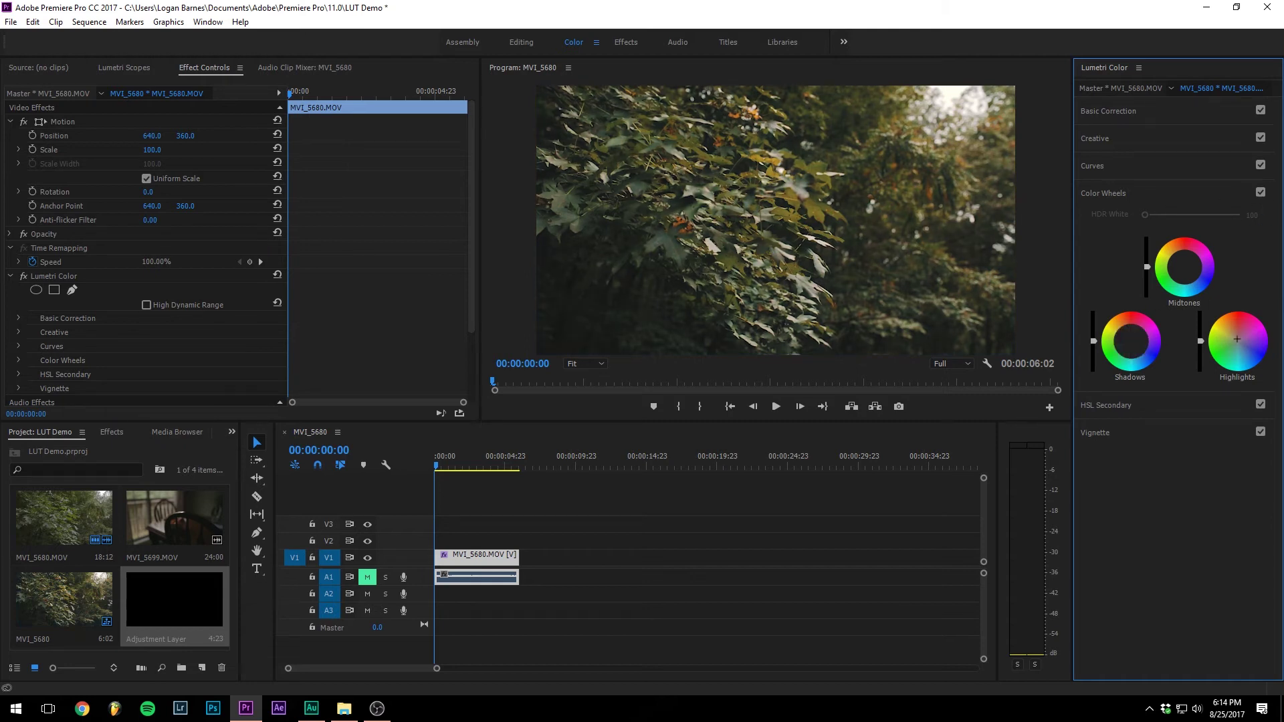
double_click(1217, 348)
click(1164, 194)
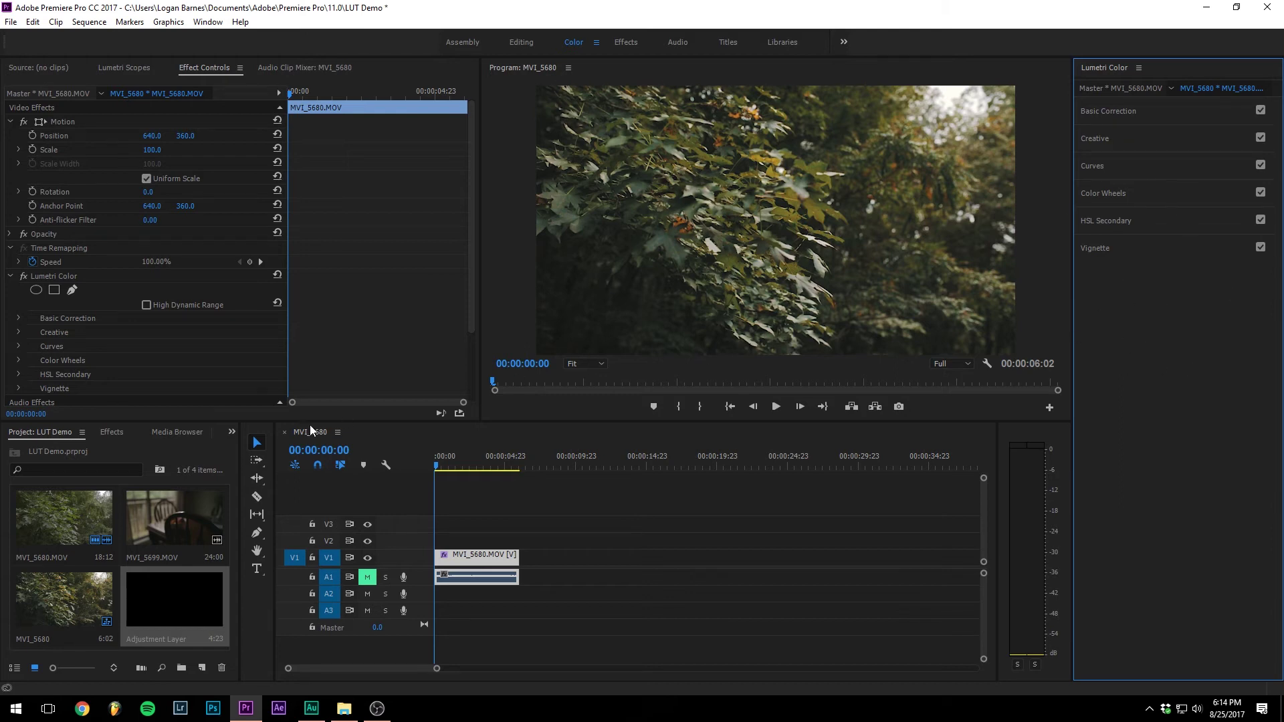
- Add the MVI_5699.MOV clip to track V1 directly after MVI_5680.MOV and scrub through it to 00:00:17:23
drag(172, 503, 521, 555)
click(779, 474)
key(space)
drag(779, 477, 691, 466)
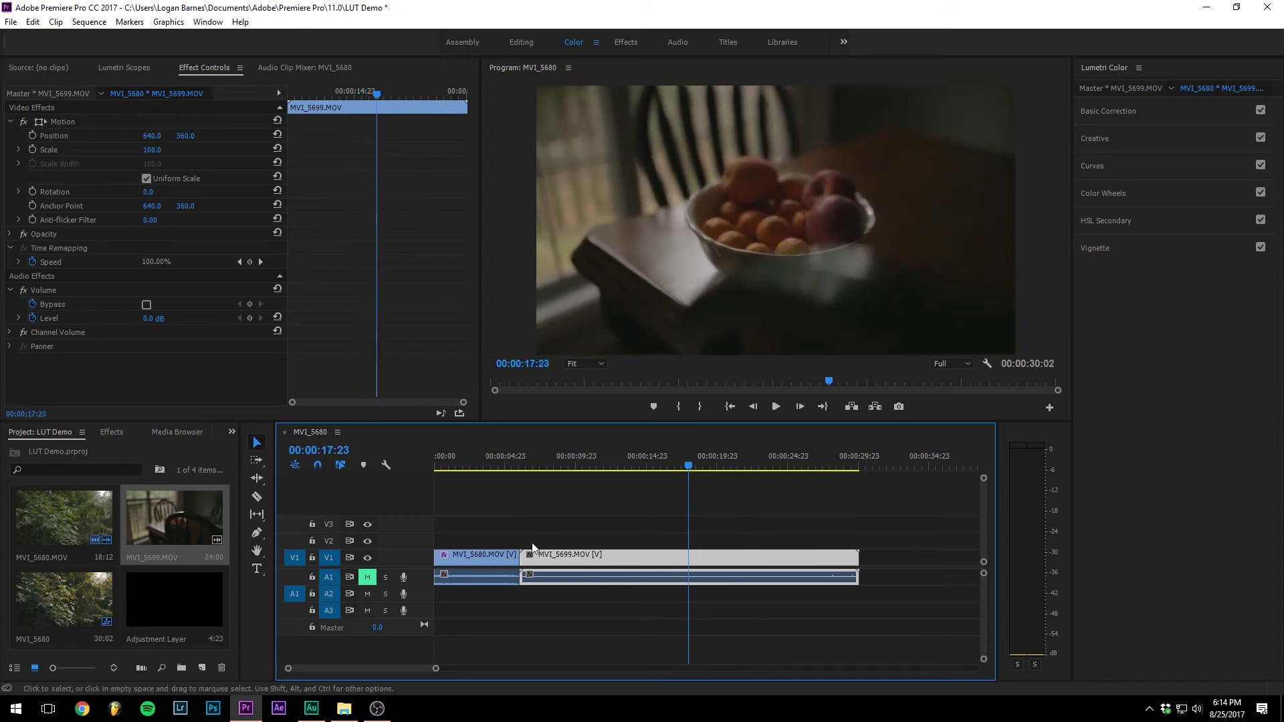
- Trim MVI_5699.MOV at both ends to about 7 seconds, starting from 00:00:17:23, and ripple delete the gap before it
drag(521, 555, 688, 554)
drag(762, 465, 788, 465)
drag(858, 555, 787, 555)
right_click(635, 569)
click(648, 564)
drag(519, 467, 564, 484)
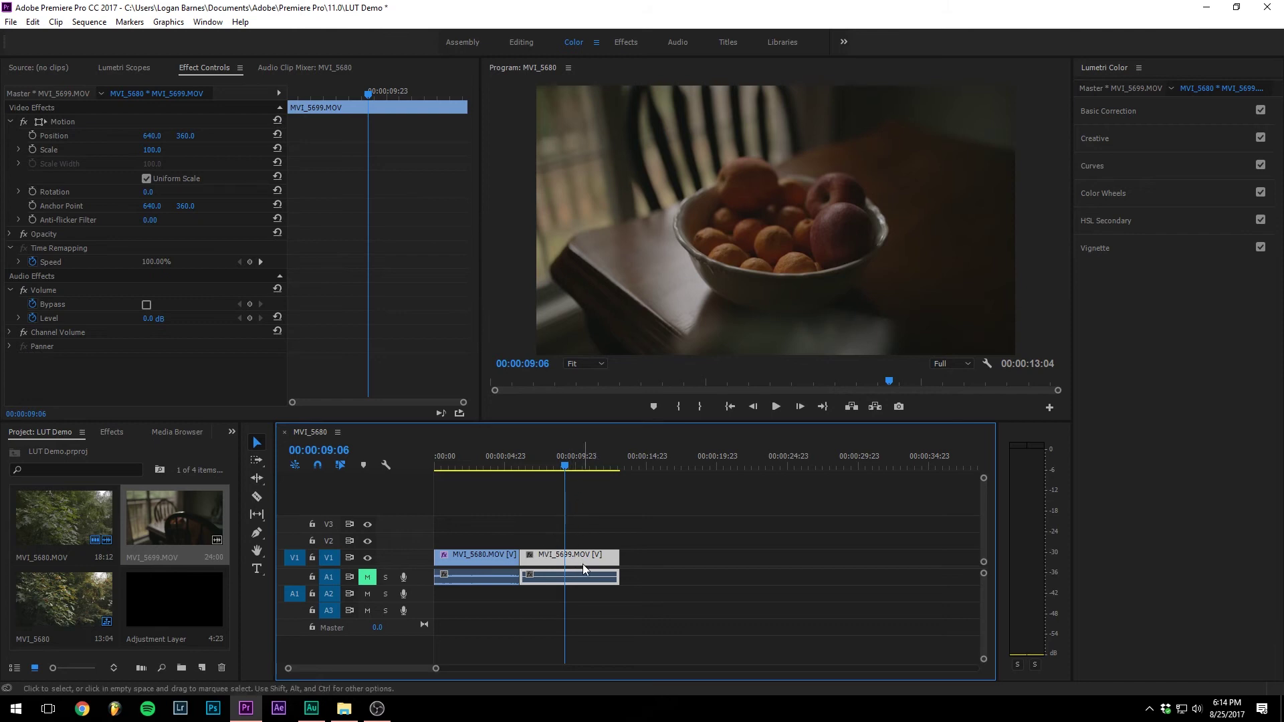
- Place the adjustment layer on track V2 over the full MVI_5699.MOV clip and apply the OSIRIS_M31 - LOG look to it
drag(154, 603, 614, 540)
click(572, 541)
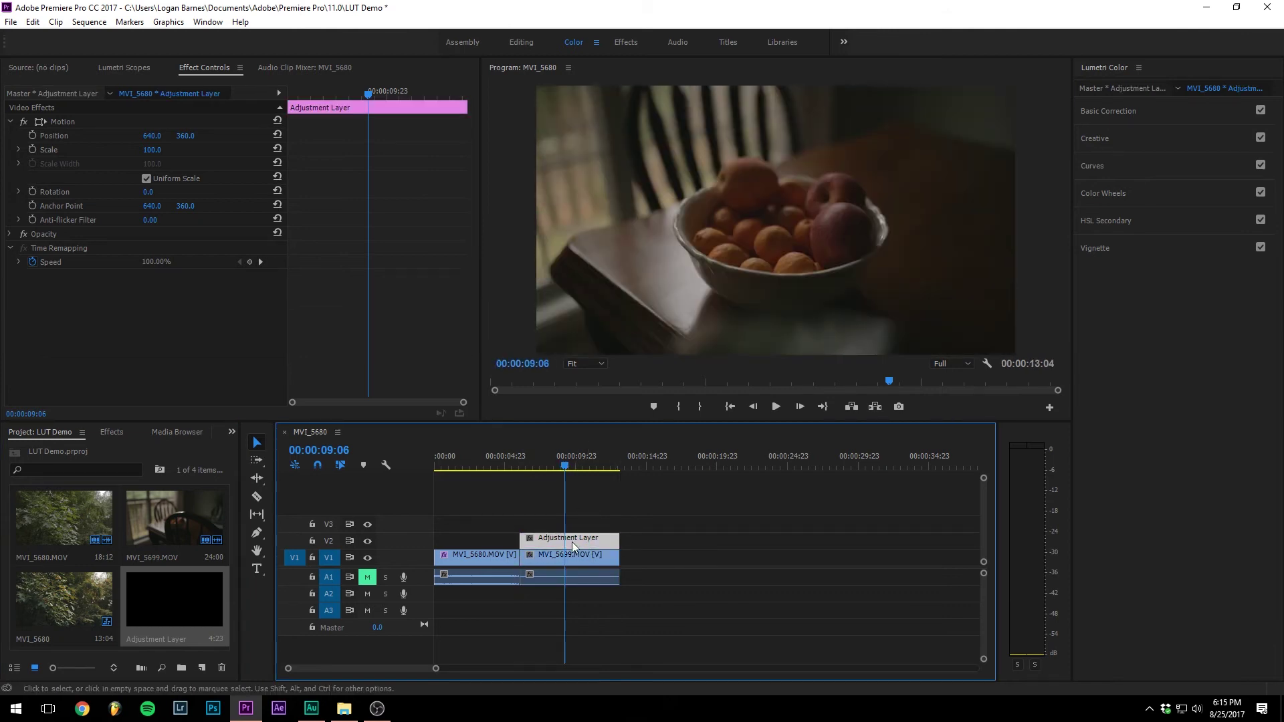
click(1121, 139)
click(1142, 157)
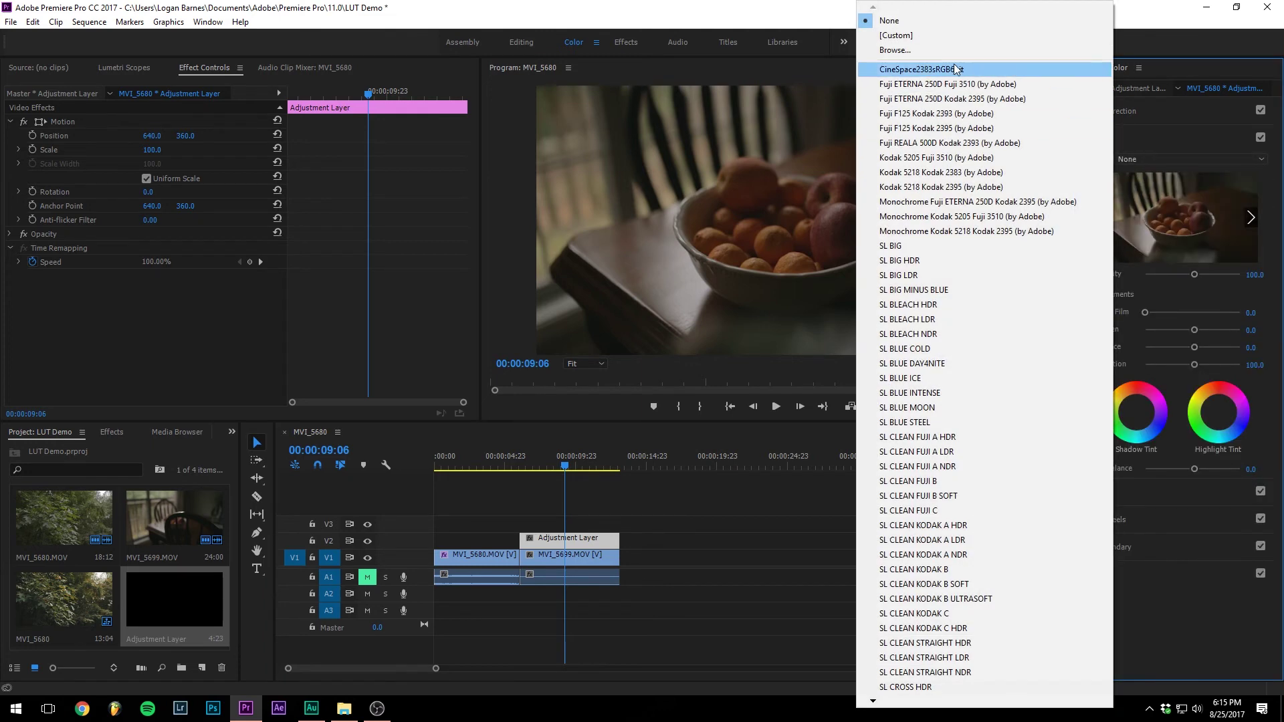
click(935, 55)
click(246, 122)
double_click(246, 121)
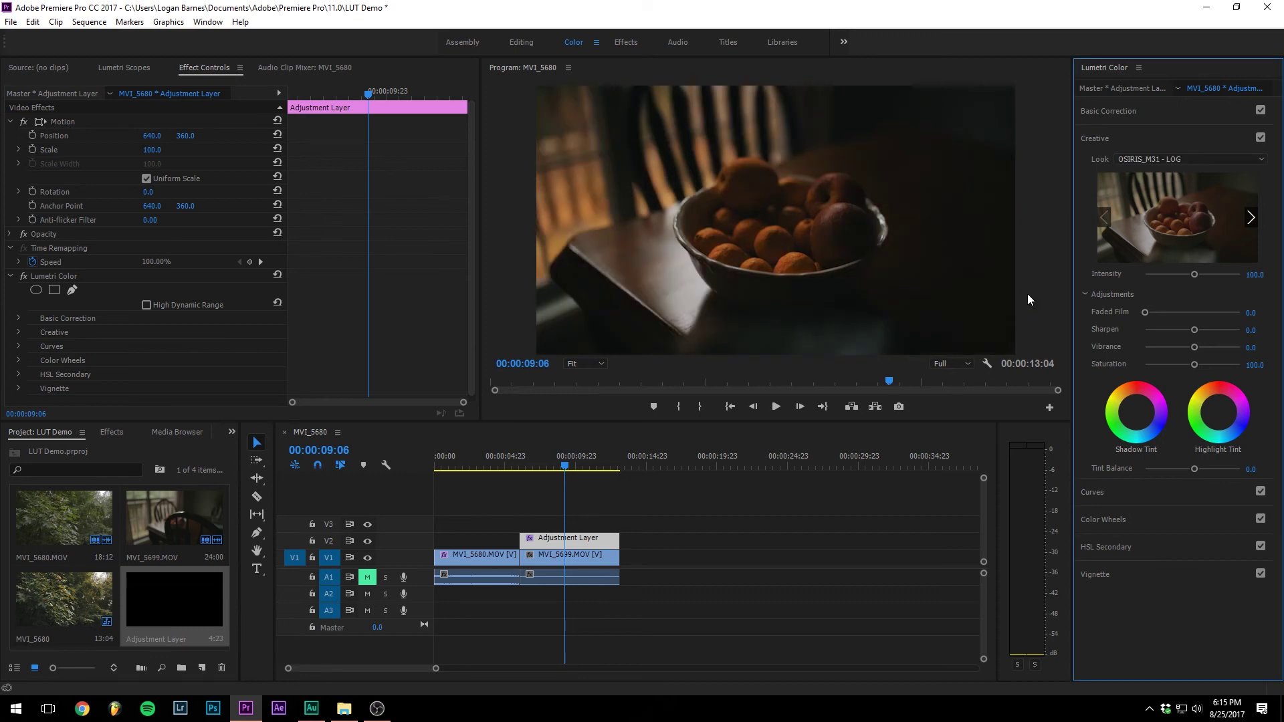
- Try the look's Intensity on the adjustment layer at 75 and at 65
click(1256, 274)
text(75)
key(Return)
click(1257, 274)
text(65)
key(Return)
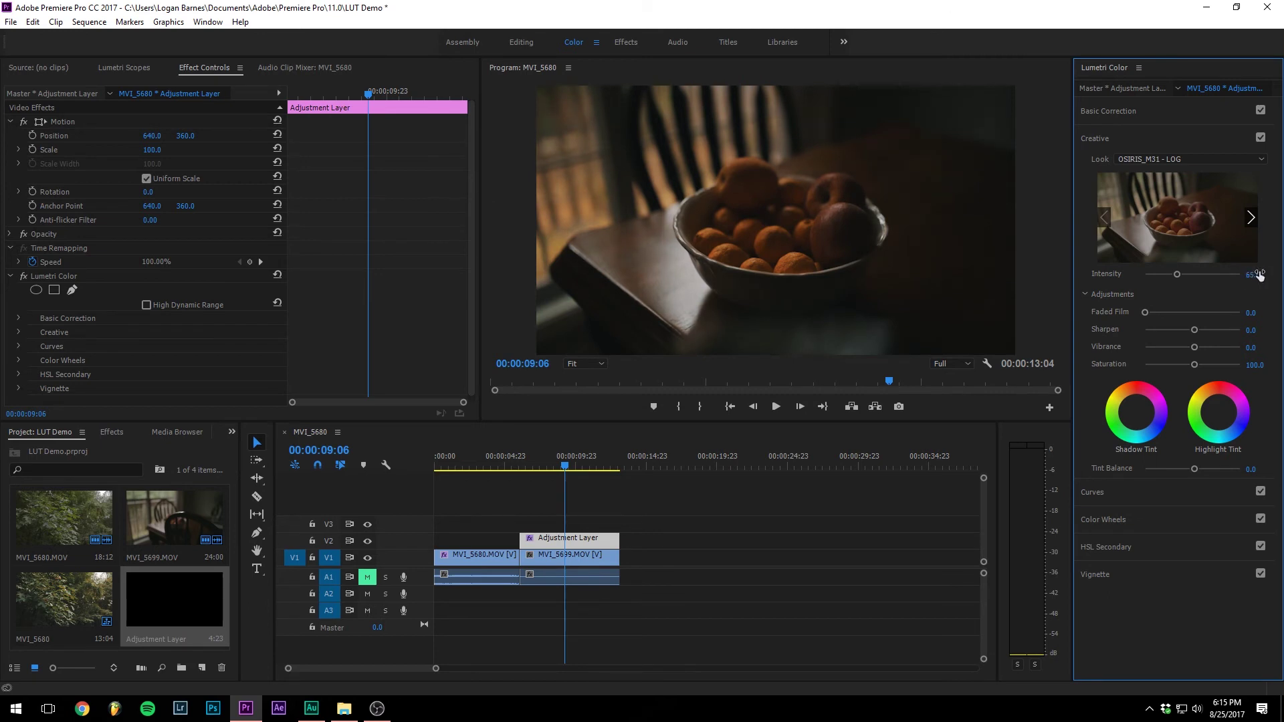
- Set the adjustment layer's look Intensity to 70, Faded Film to 20 and Sharpen to 35
click(1258, 274)
text(70)
key(Return)
click(1254, 312)
text(20)
key(Return)
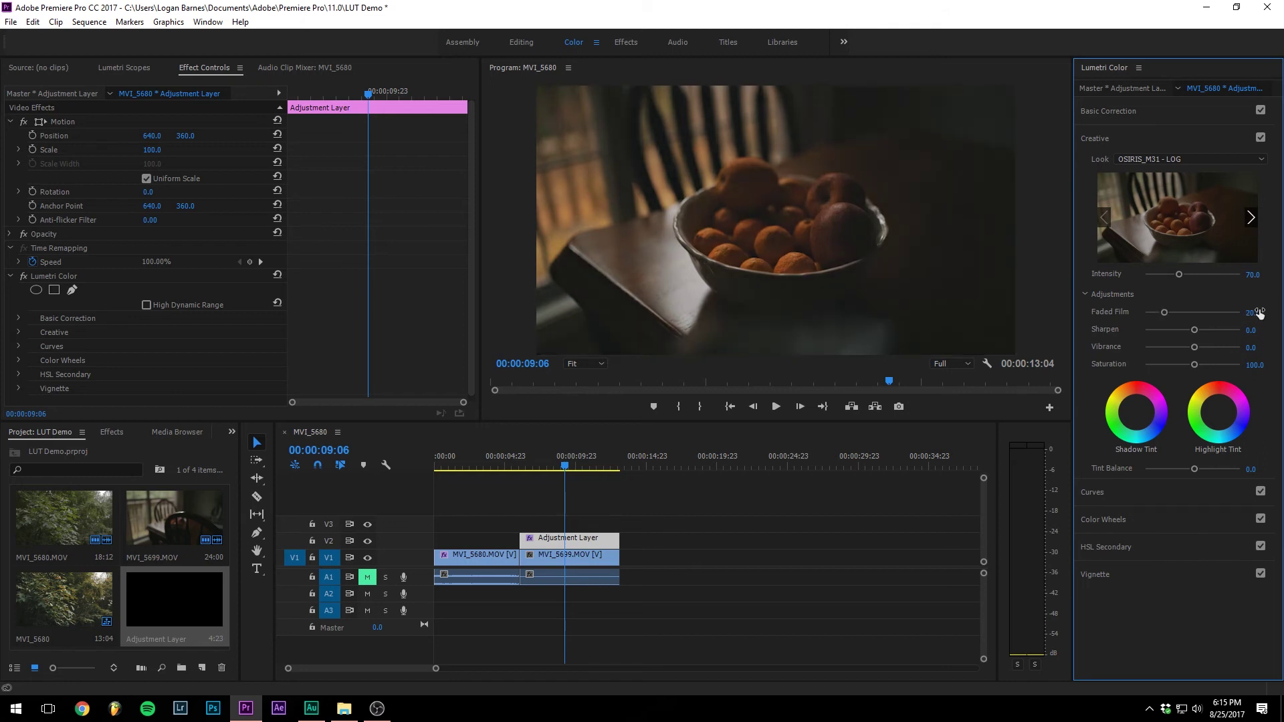
click(1259, 327)
text(35)
key(Return)
- Set Basic Correction on the MVI_5699.MOV clip to Exposure 0.9, Contrast 17.5, Highlights -70.6, Shadows 30.1, Whites 13.3 and Blacks -4.9
click(1125, 111)
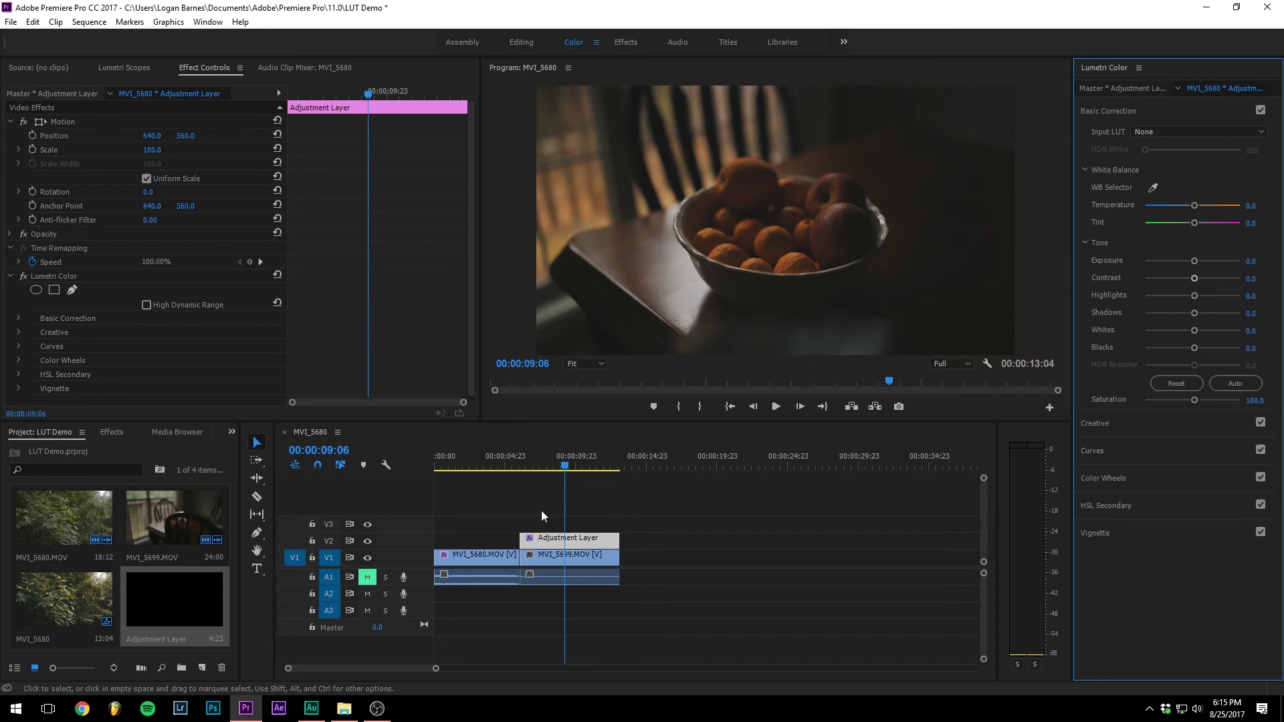
click(559, 558)
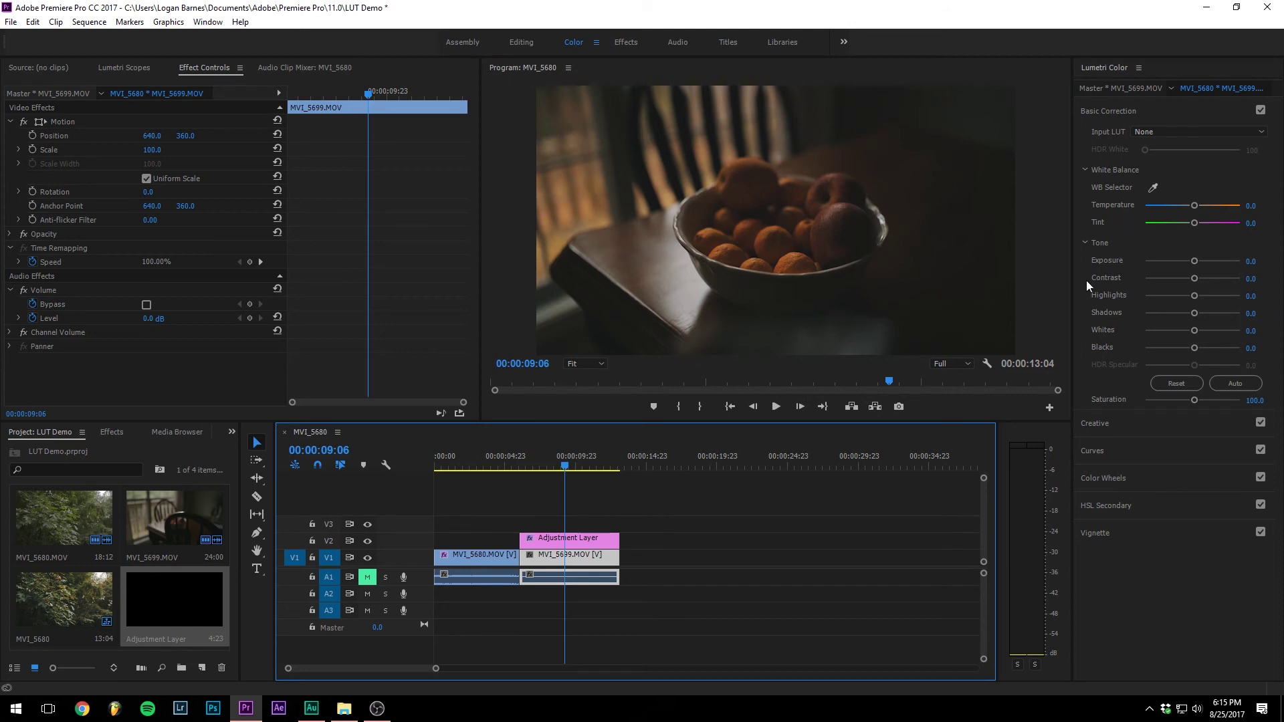
drag(1195, 262, 1195, 280)
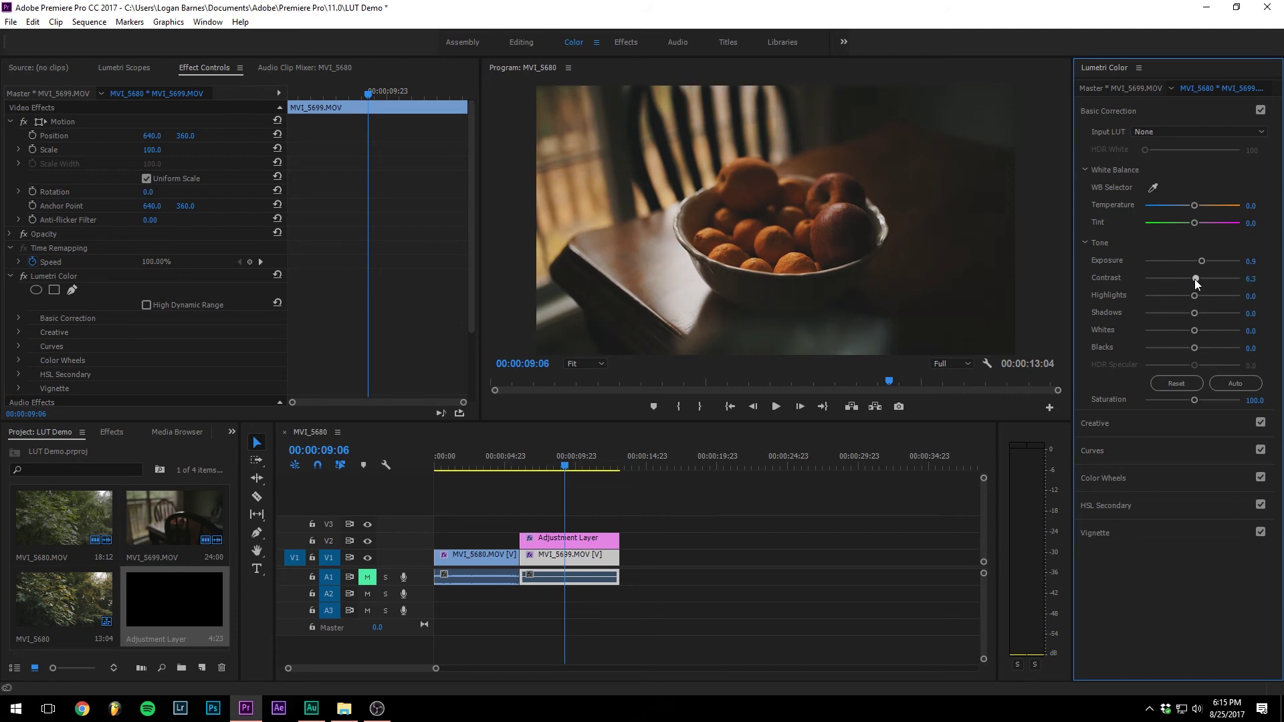
drag(1194, 298, 1161, 295)
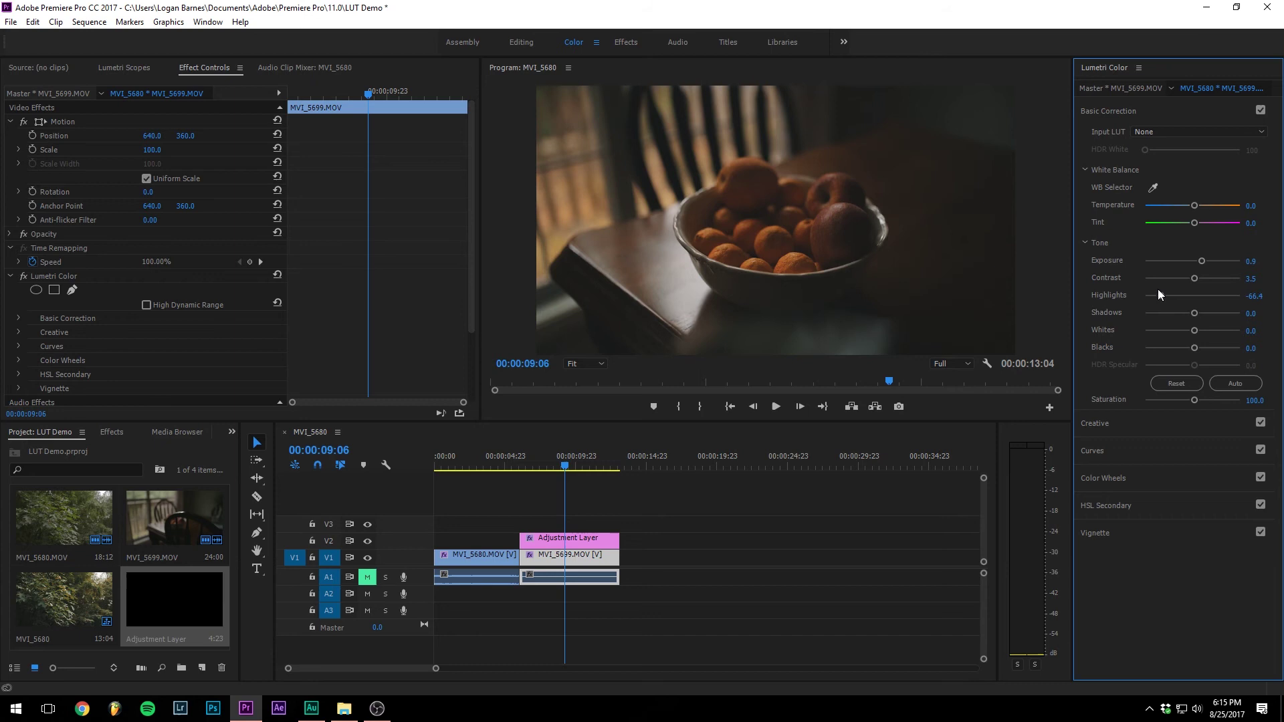
mouse_move(1195, 315)
mouse_down()
mouse_move(1219, 319)
mouse_move(1206, 316)
mouse_up()
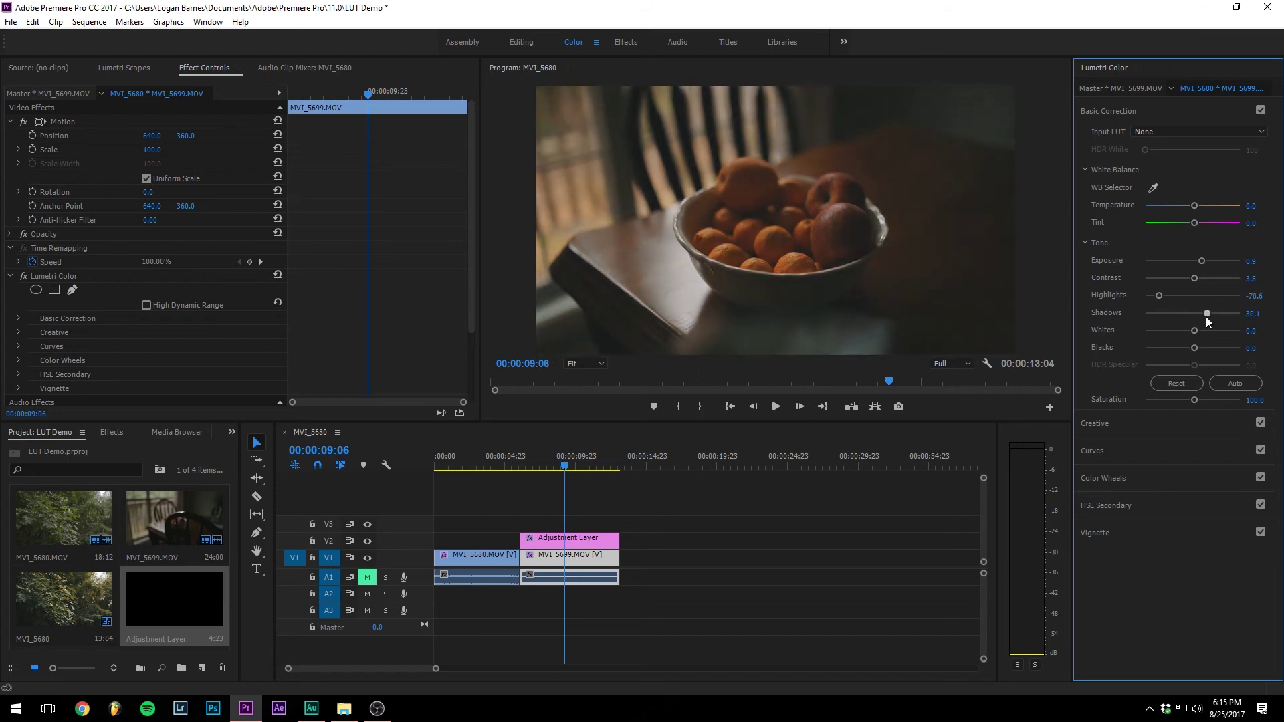
drag(1195, 334, 1199, 335)
drag(1194, 350, 1189, 348)
drag(1199, 282, 1201, 283)
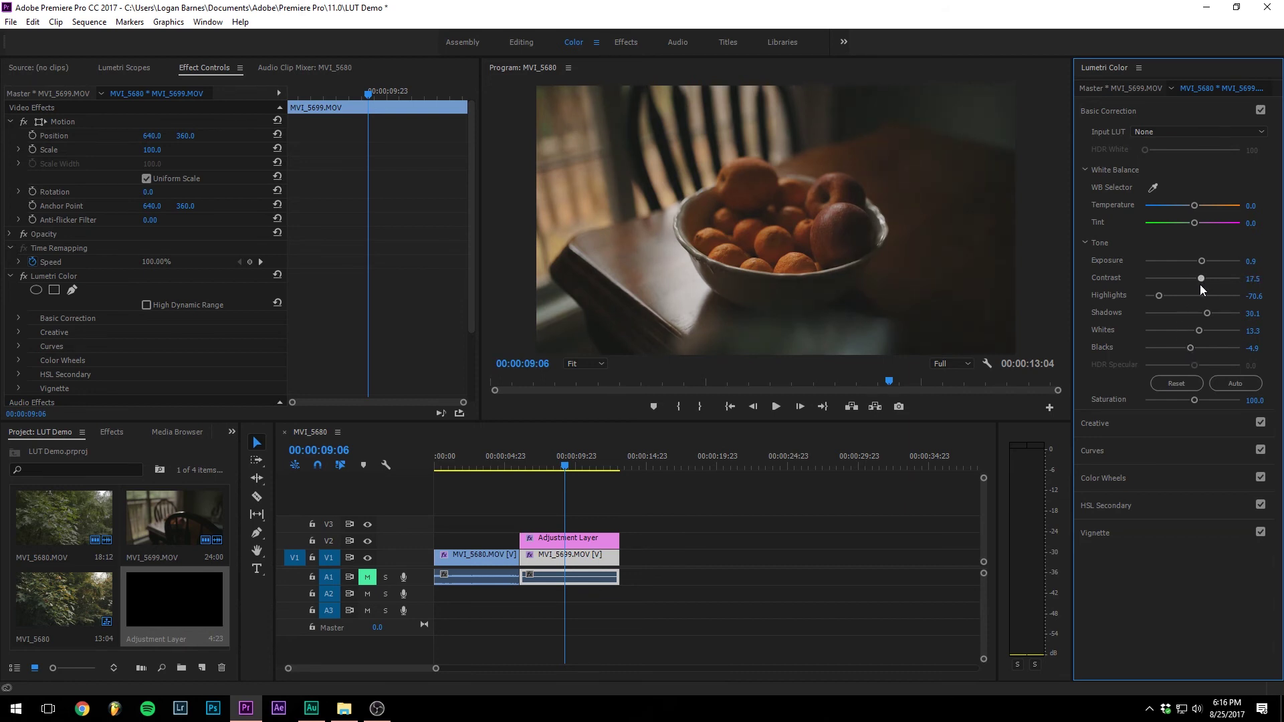
- Raise the MVI_5699.MOV clip's Exposure to 1.5 and set its Saturation to 80
click(1256, 260)
text(1.5)
key(Return)
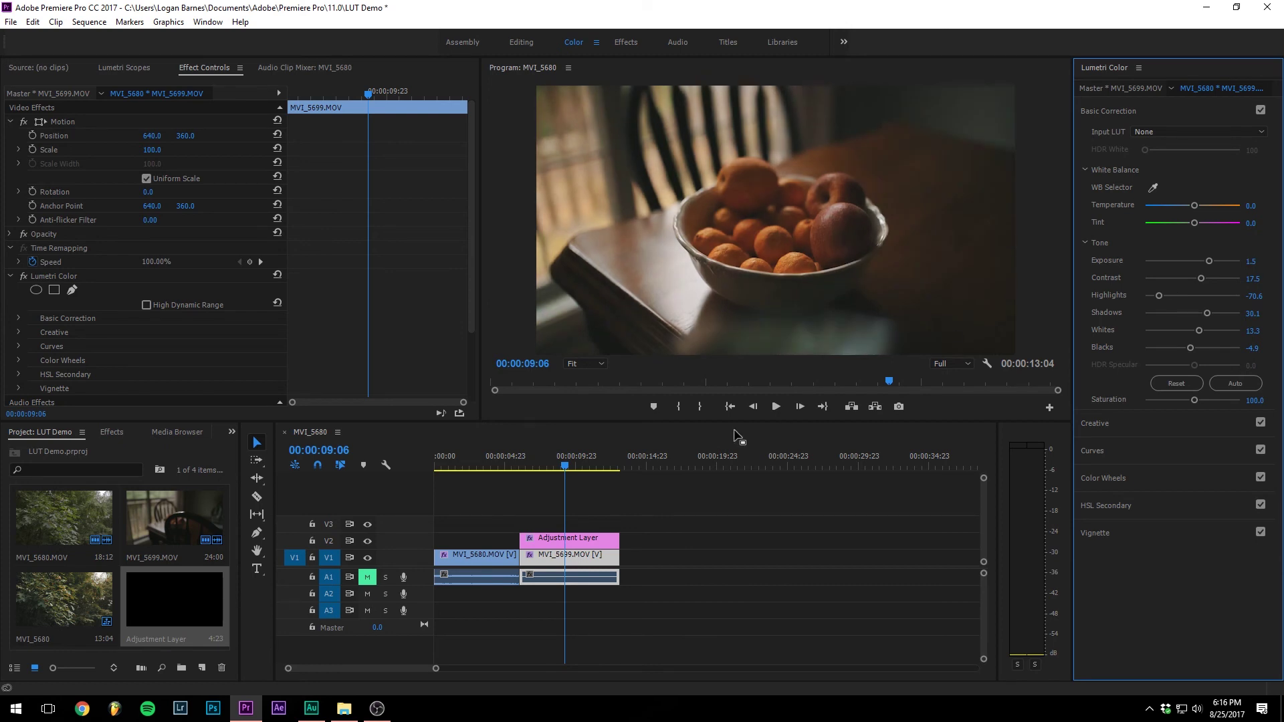
drag(549, 464, 587, 464)
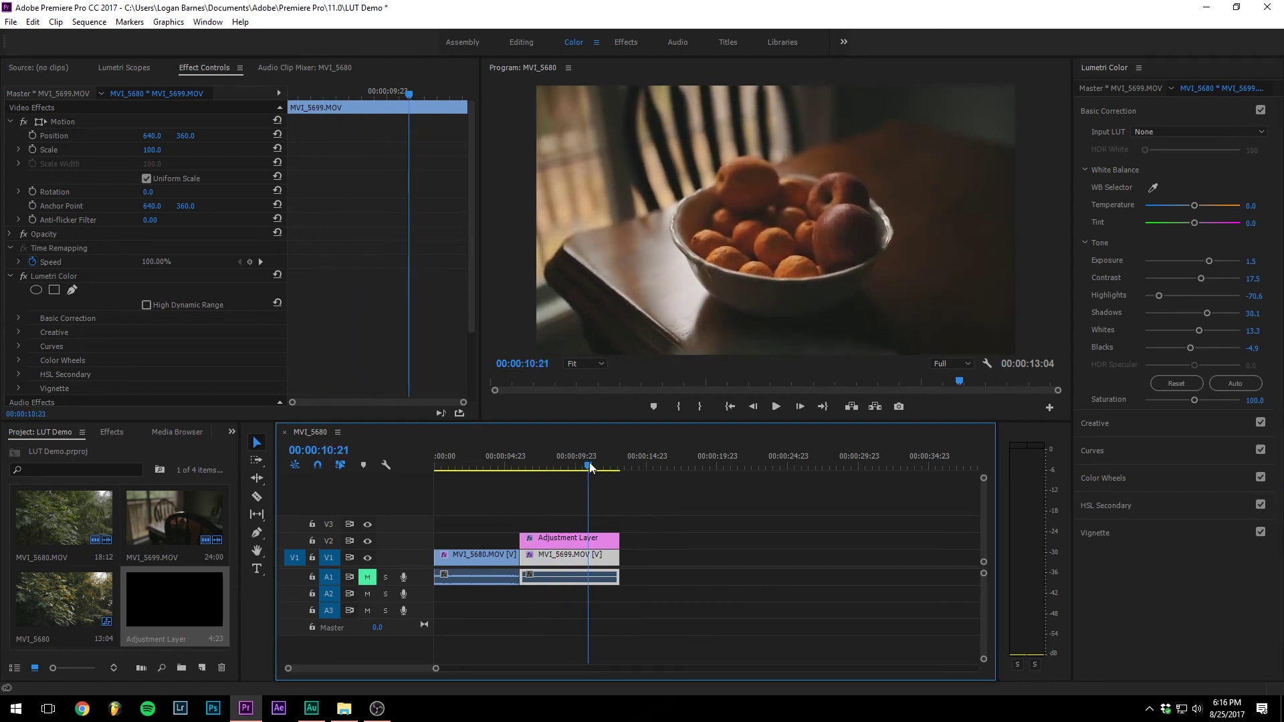
click(1249, 408)
click(1257, 399)
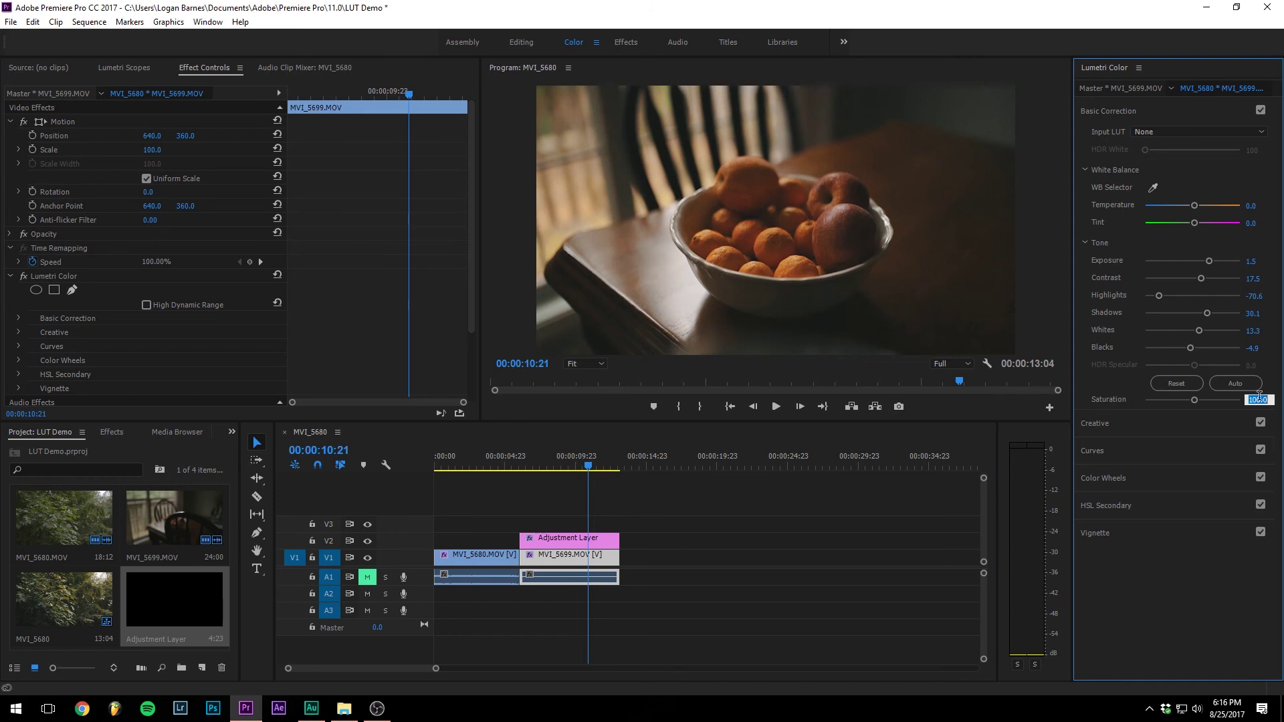
text(80)
key(Return)
- Play the sequence from the MVI_5680.MOV clip into MVI_5699.MOV to check both grades
drag(538, 466, 487, 463)
key(space)
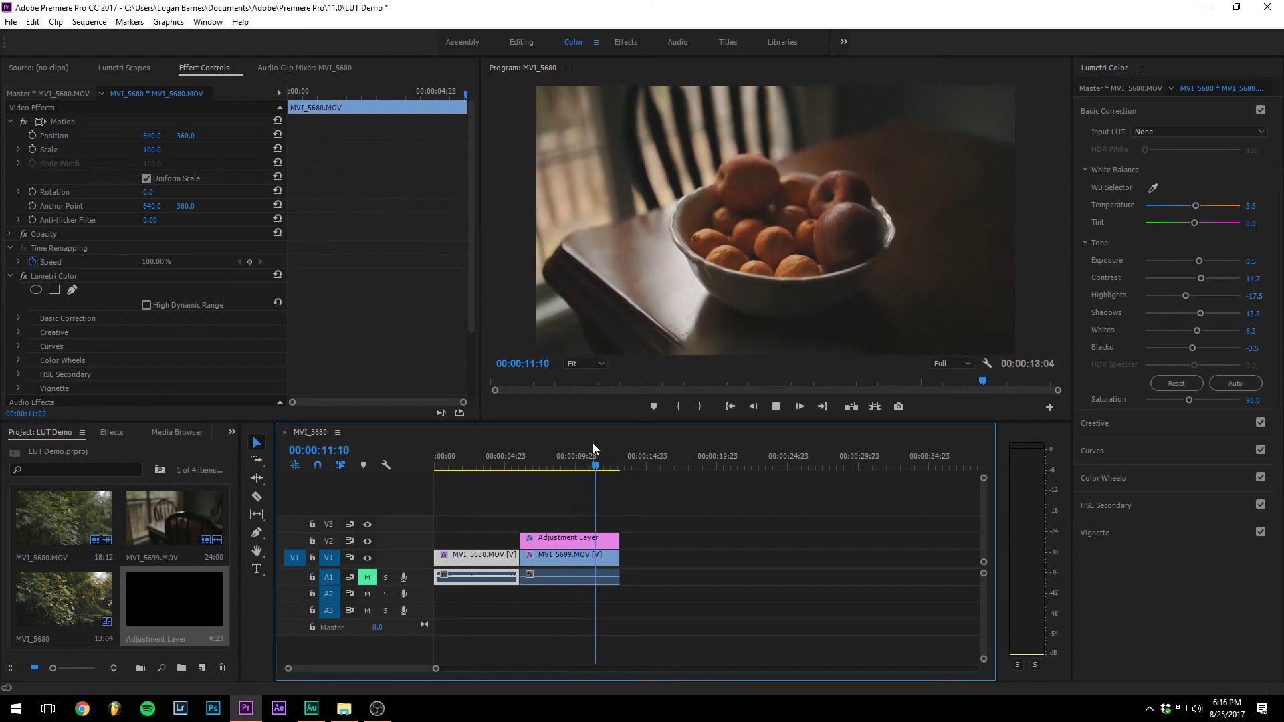
click(558, 460)
- Give the adjustment layer a slight cool Shadows tint and a slight warm Highlights tint with the Color Wheels
click(570, 541)
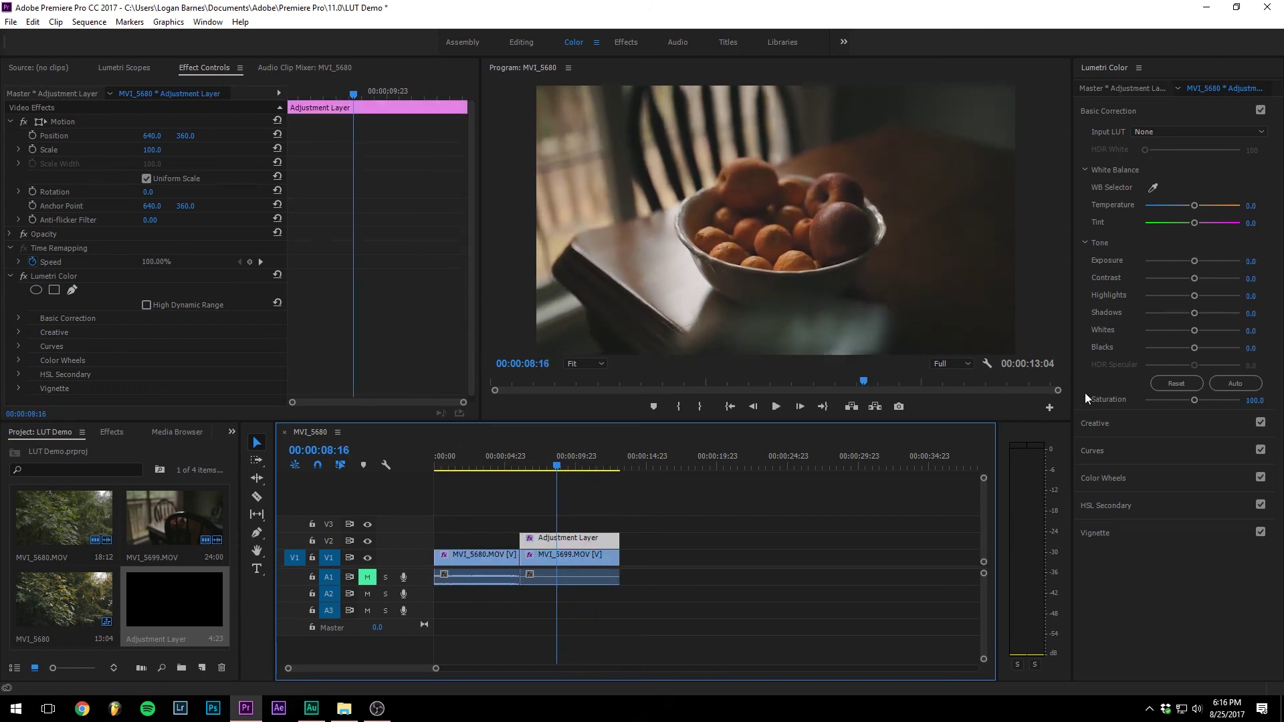
click(1143, 111)
click(1122, 137)
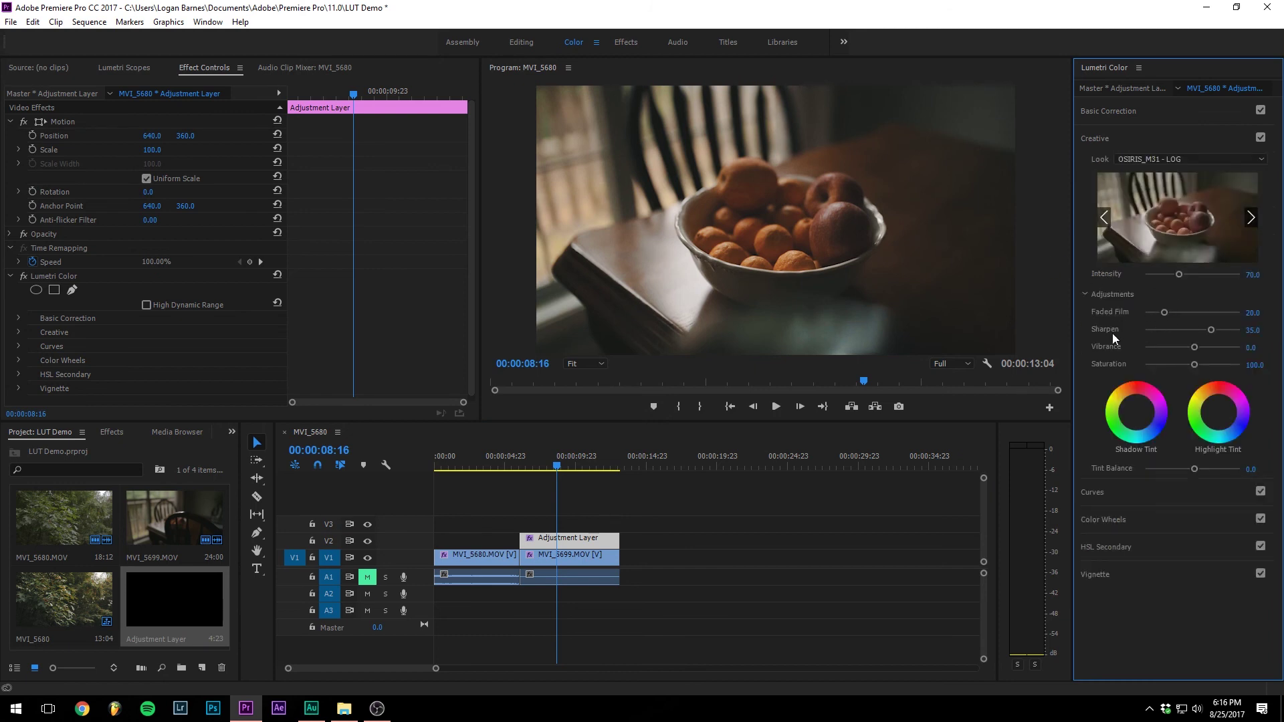
click(1146, 493)
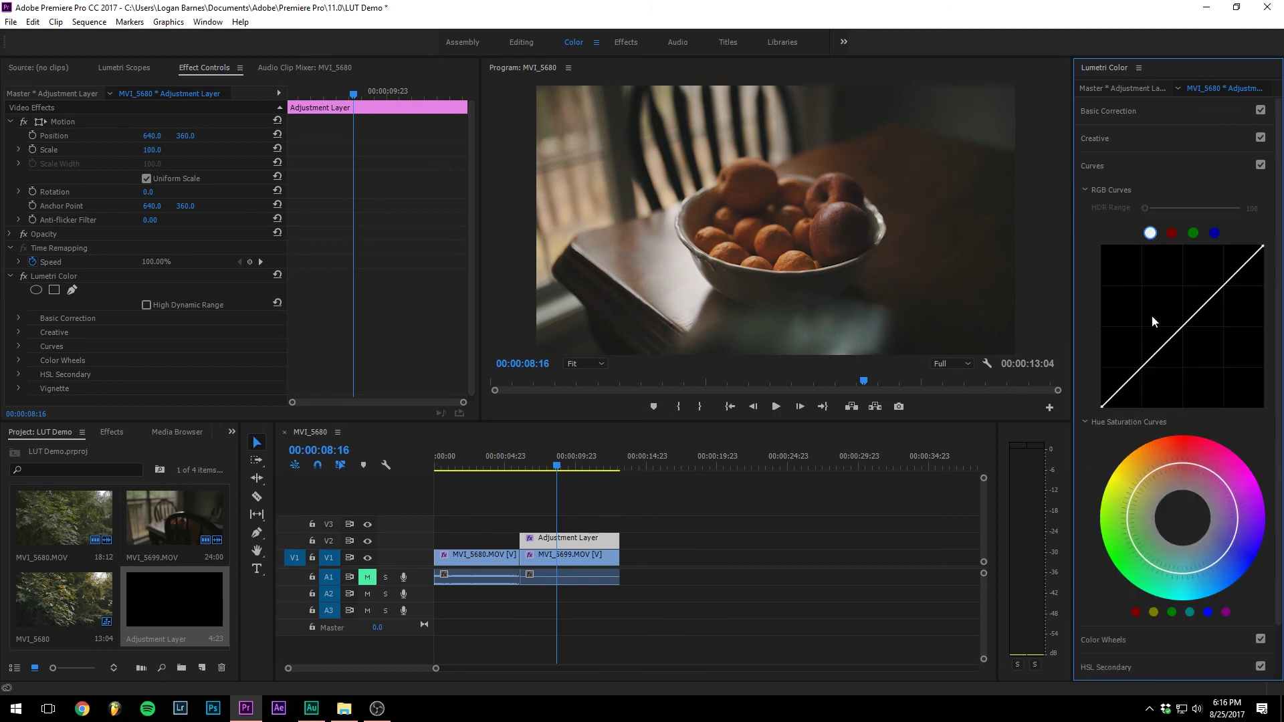
click(1124, 165)
click(1133, 194)
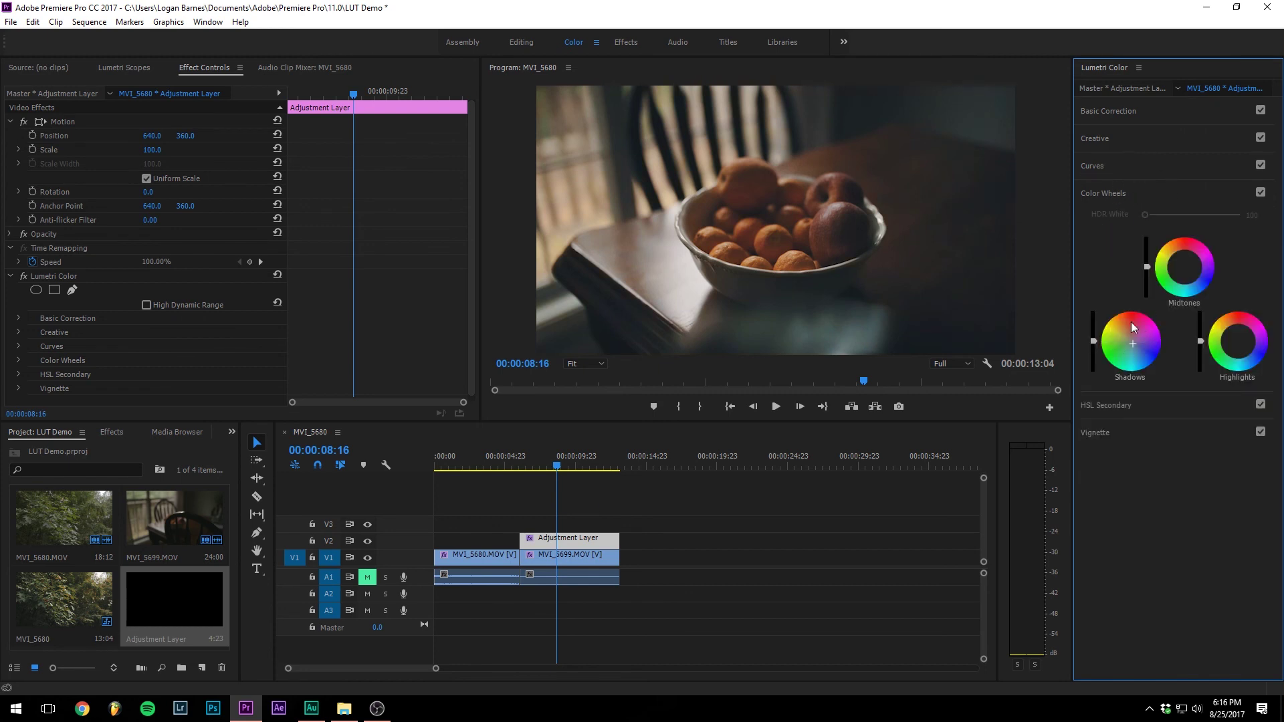
- Play and scrub through both graded clips in the timeline to review the finished look
key(space)
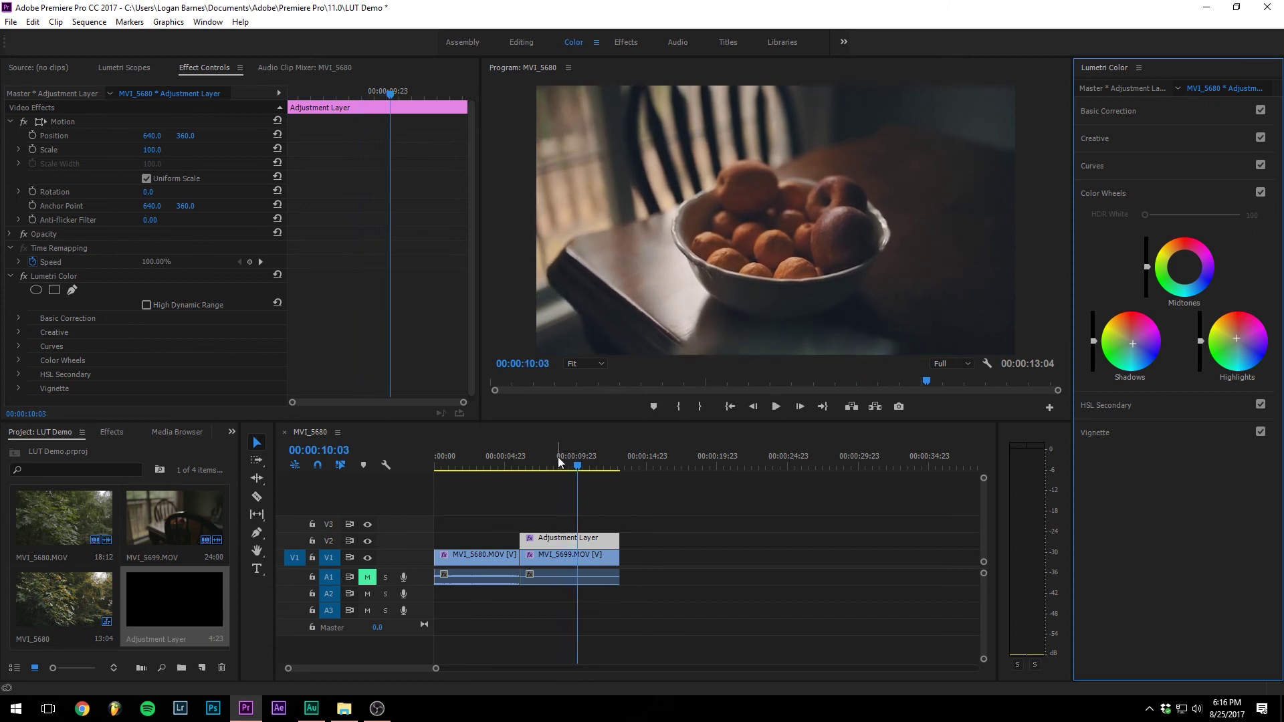
drag(557, 456, 544, 458)
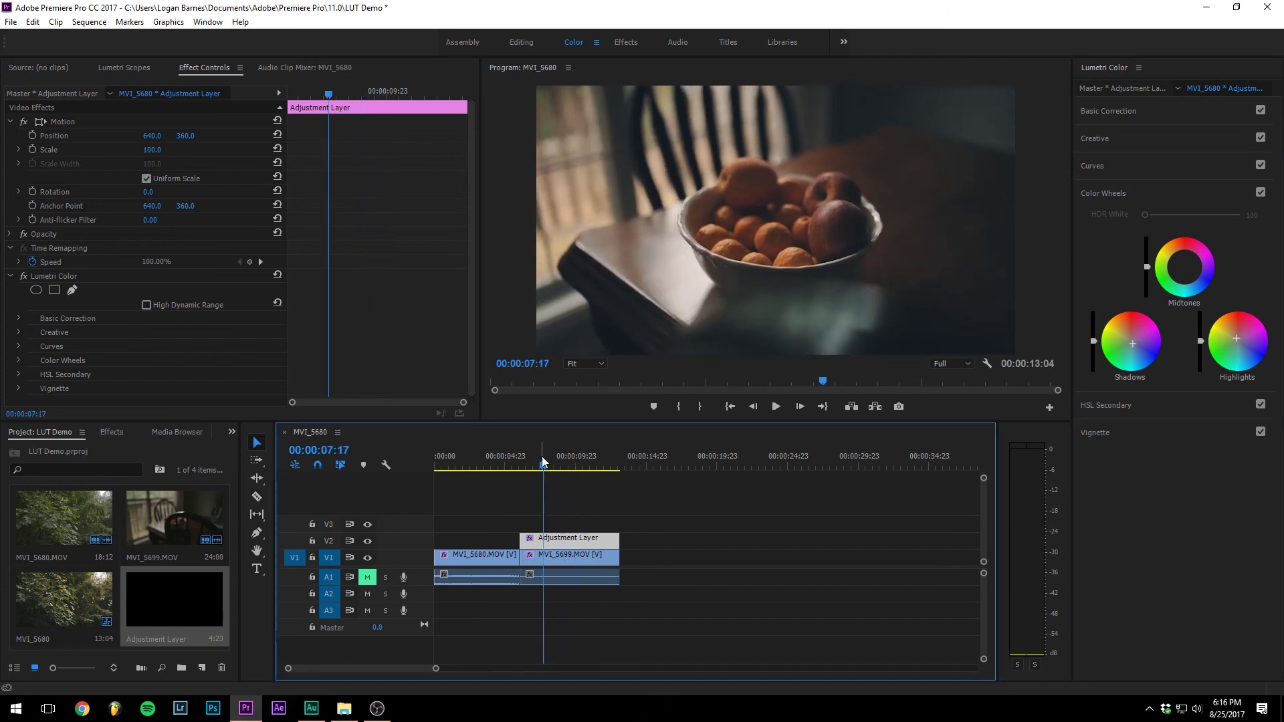
click(1138, 187)
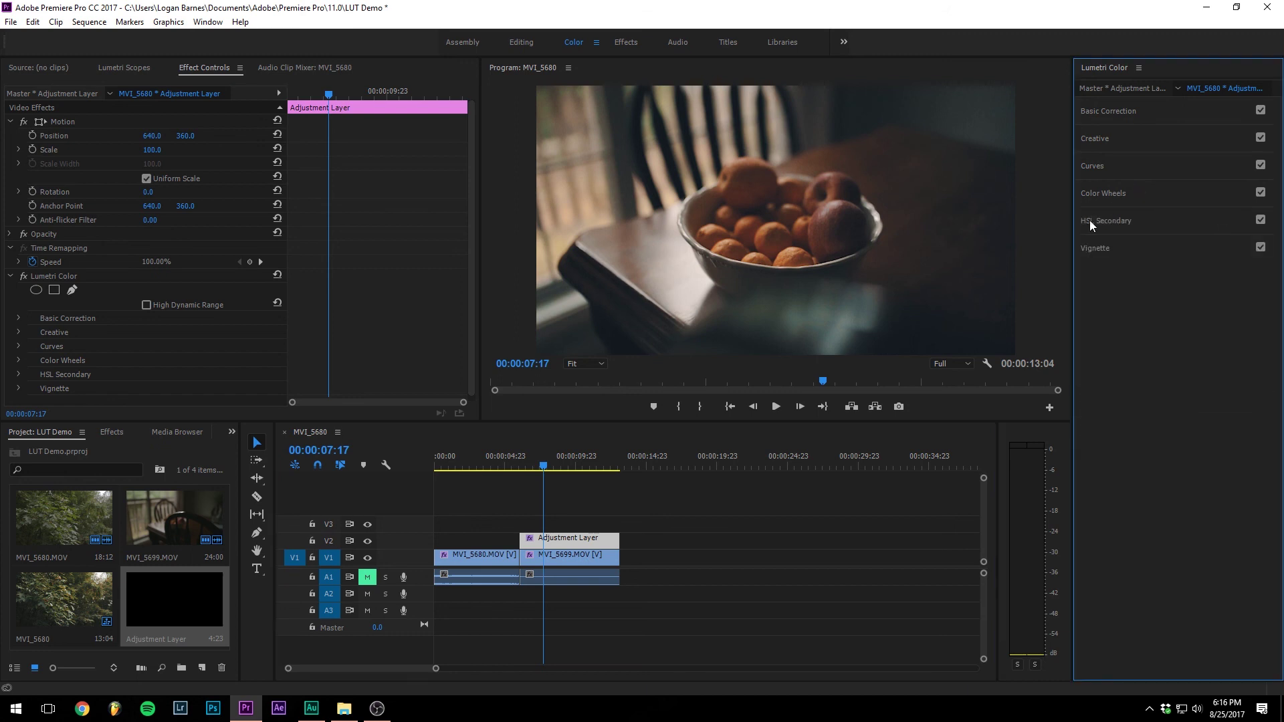
click(504, 464)
mouse_move(504, 464)
mouse_down()
mouse_move(482, 459)
mouse_move(532, 456)
mouse_move(500, 456)
mouse_up()
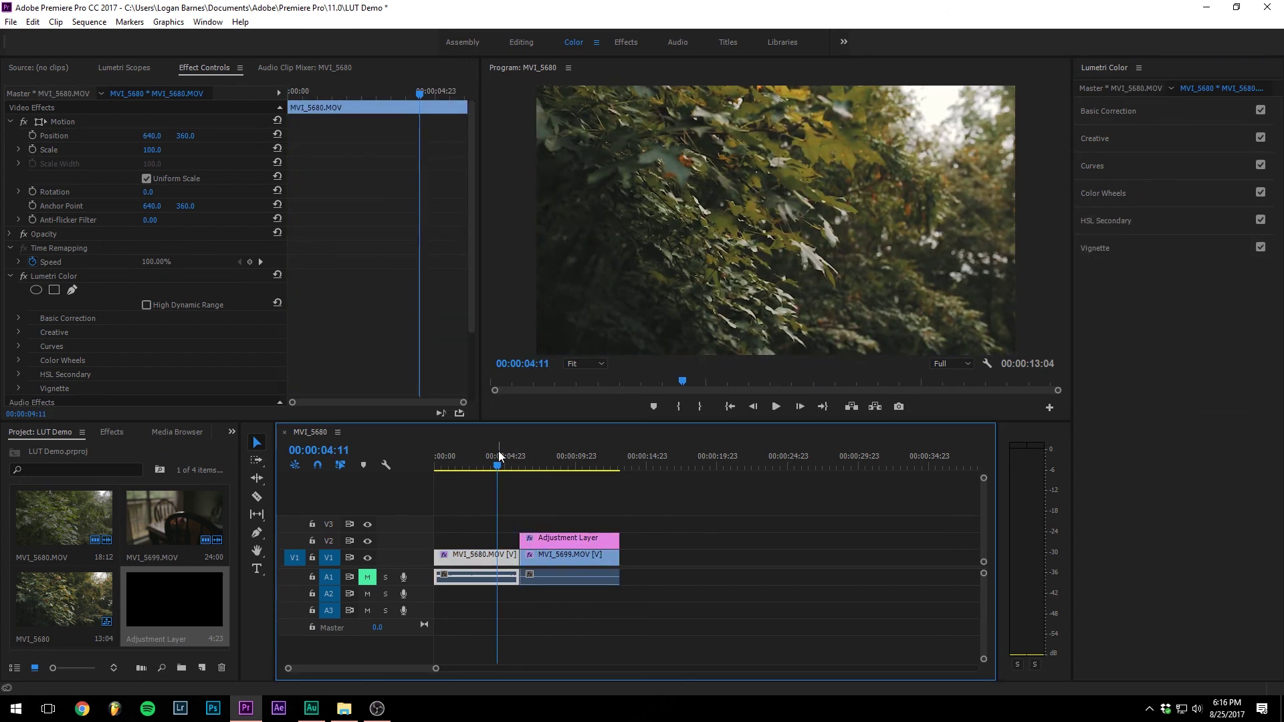